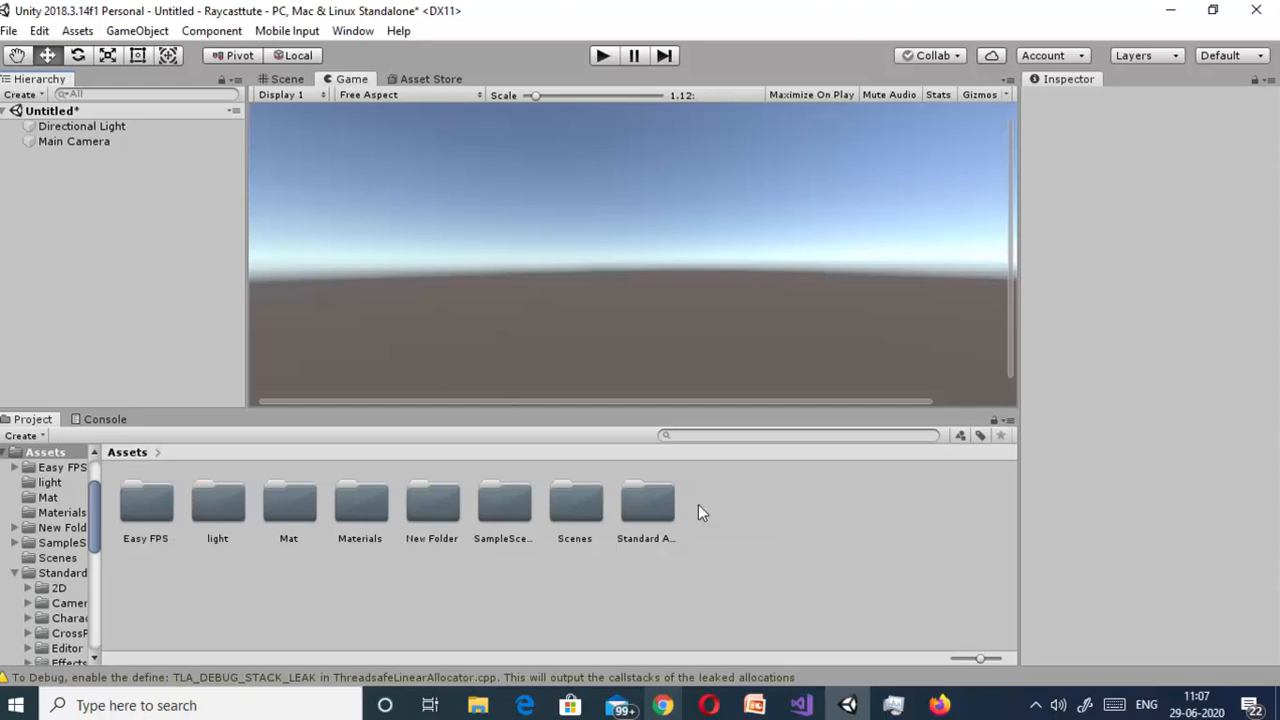
Add a 3D Terrain object to the scene and select its New Terrain asset
{"action": "right_click", "coordinate": [801, 507]}
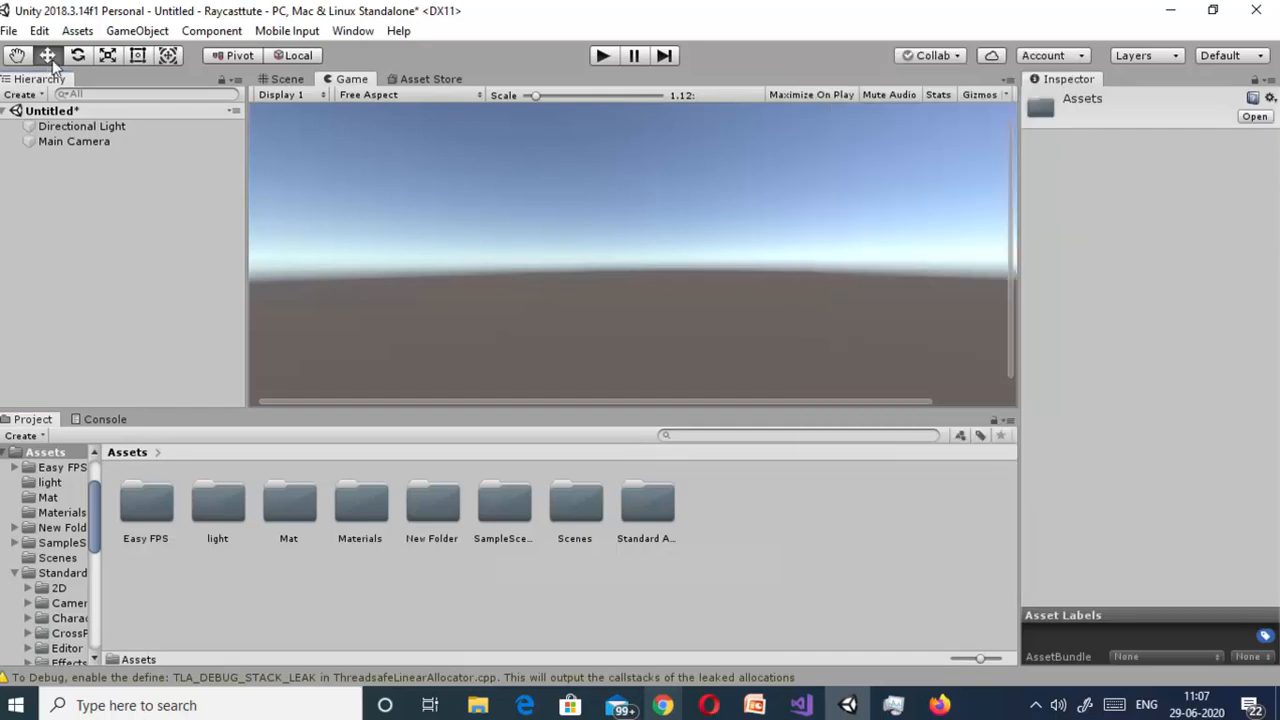
{"action": "left_click", "coordinate": [116, 33]}
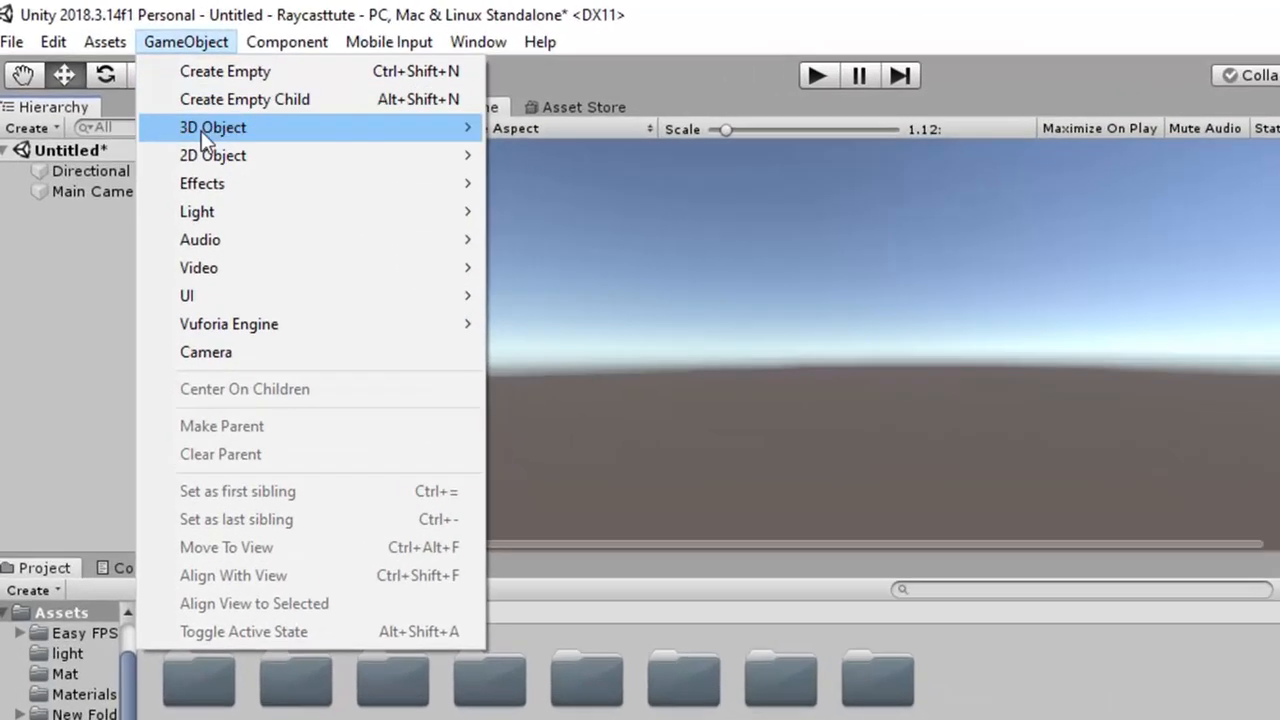
{"action": "mouse_move", "coordinate": [151, 102]}
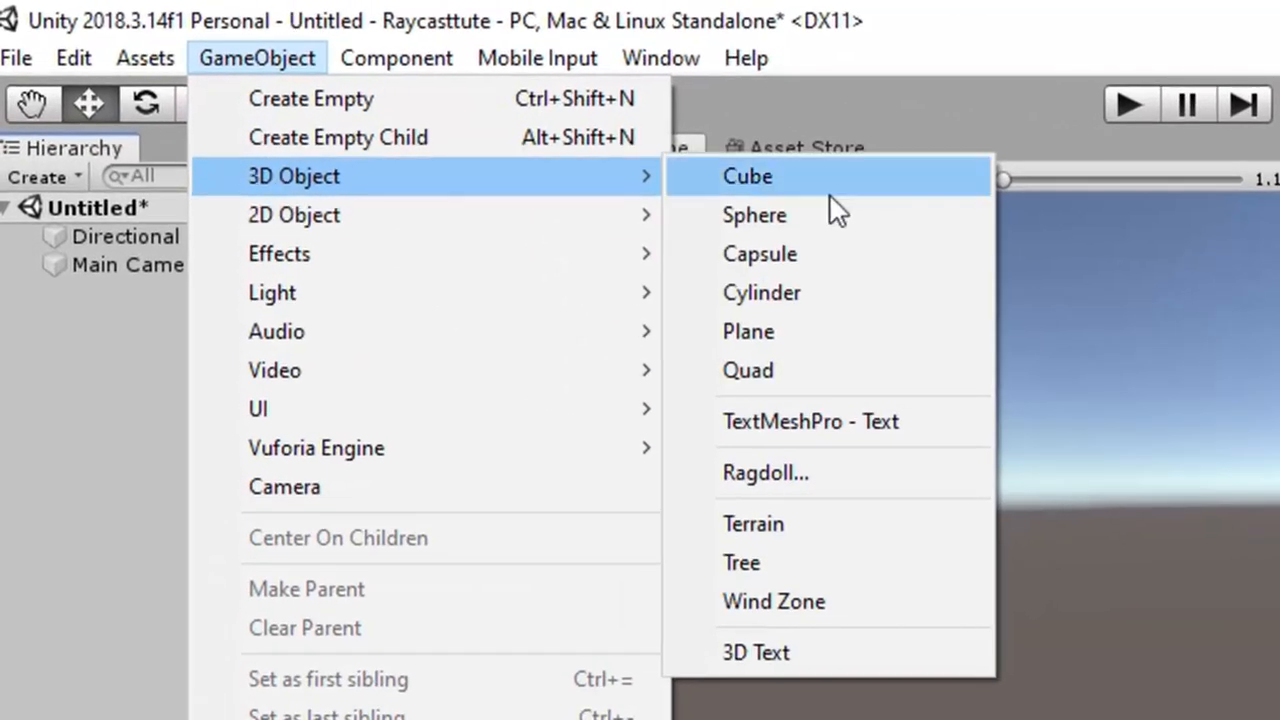
{"action": "left_click", "coordinate": [813, 521]}
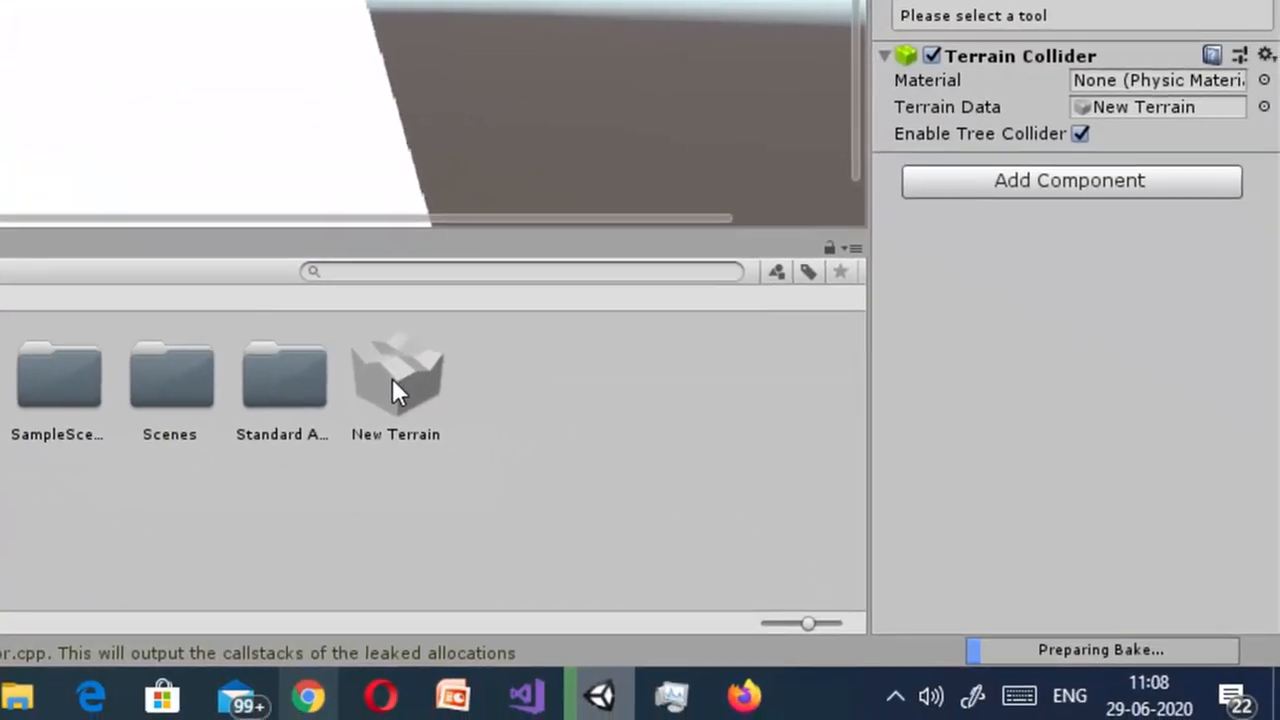
{"action": "left_click", "coordinate": [392, 380]}
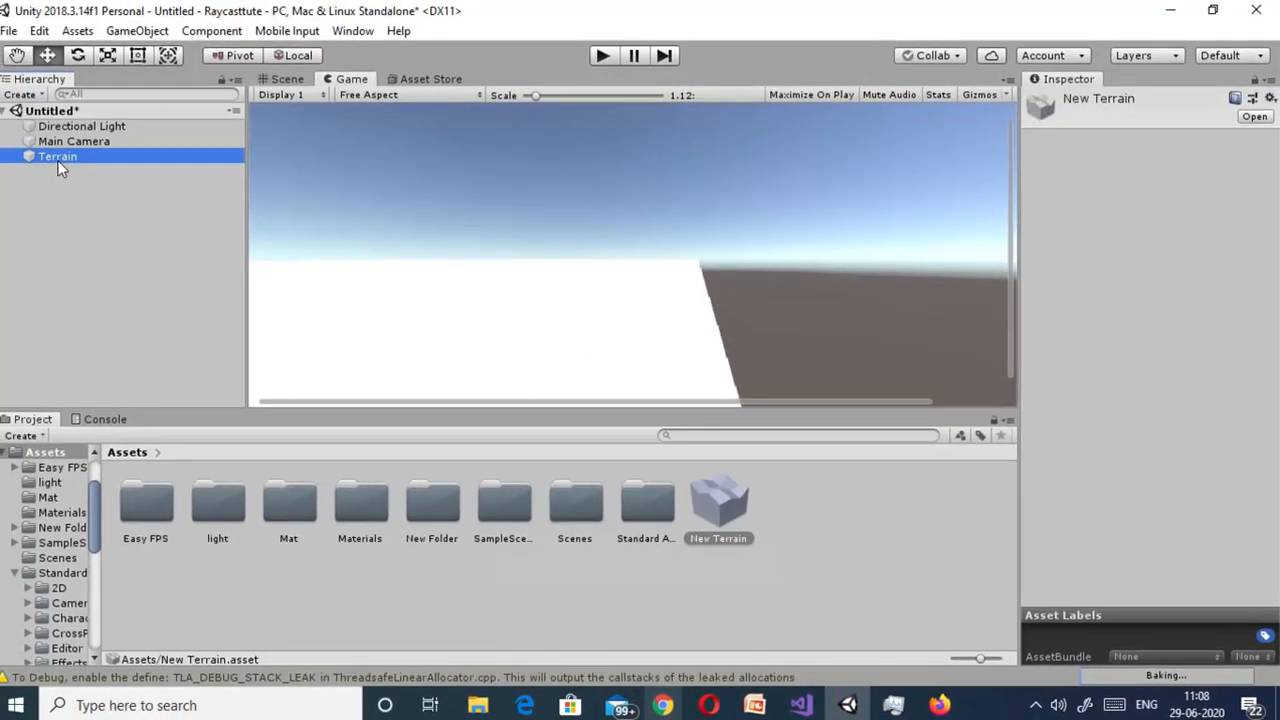
Set the Terrain object's material to Custom in its terrain settings
{"action": "left_click", "coordinate": [60, 157]}
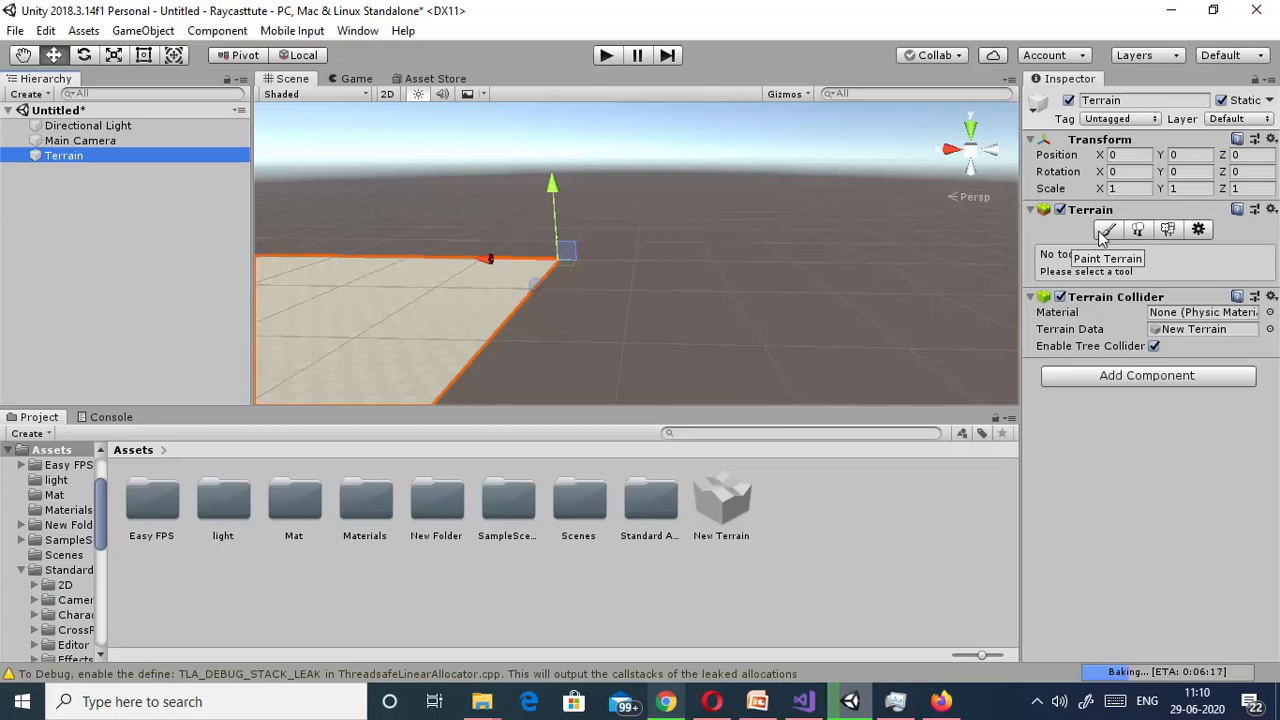
{"action": "left_click", "coordinate": [1202, 229]}
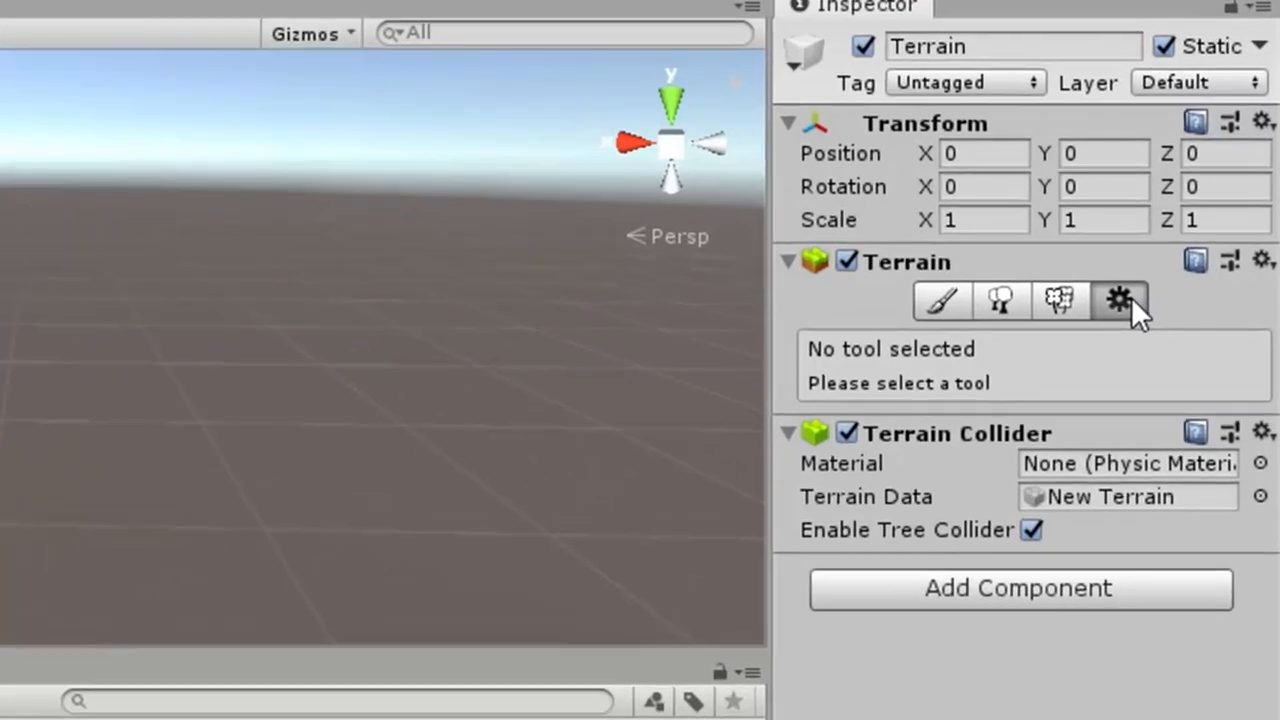
{"action": "left_click", "coordinate": [1122, 300]}
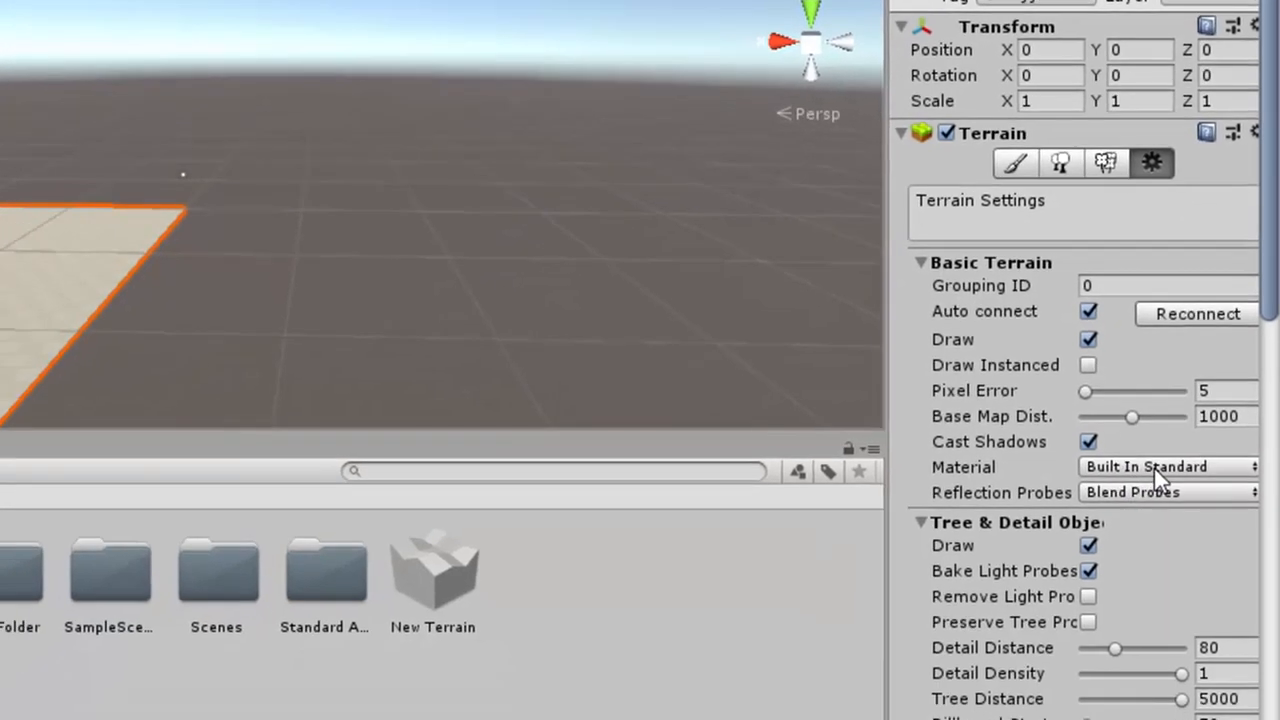
{"action": "left_click", "coordinate": [1154, 468]}
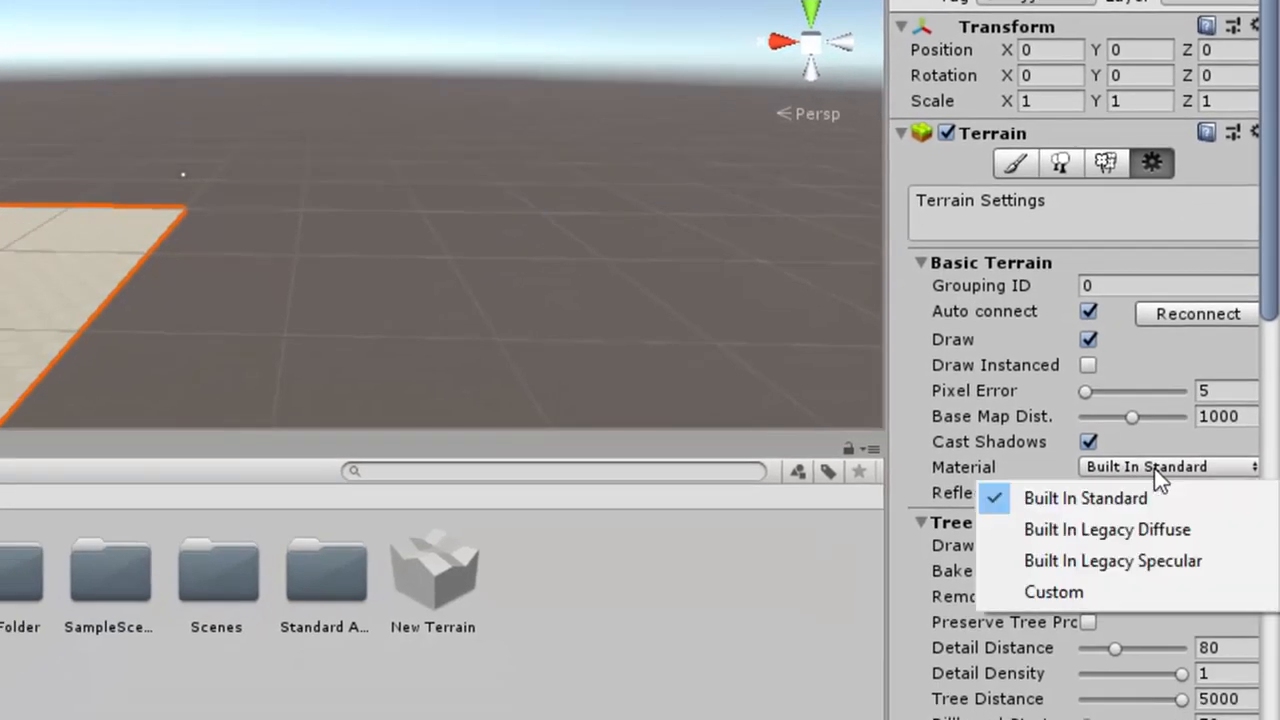
{"action": "left_click", "coordinate": [1117, 593]}
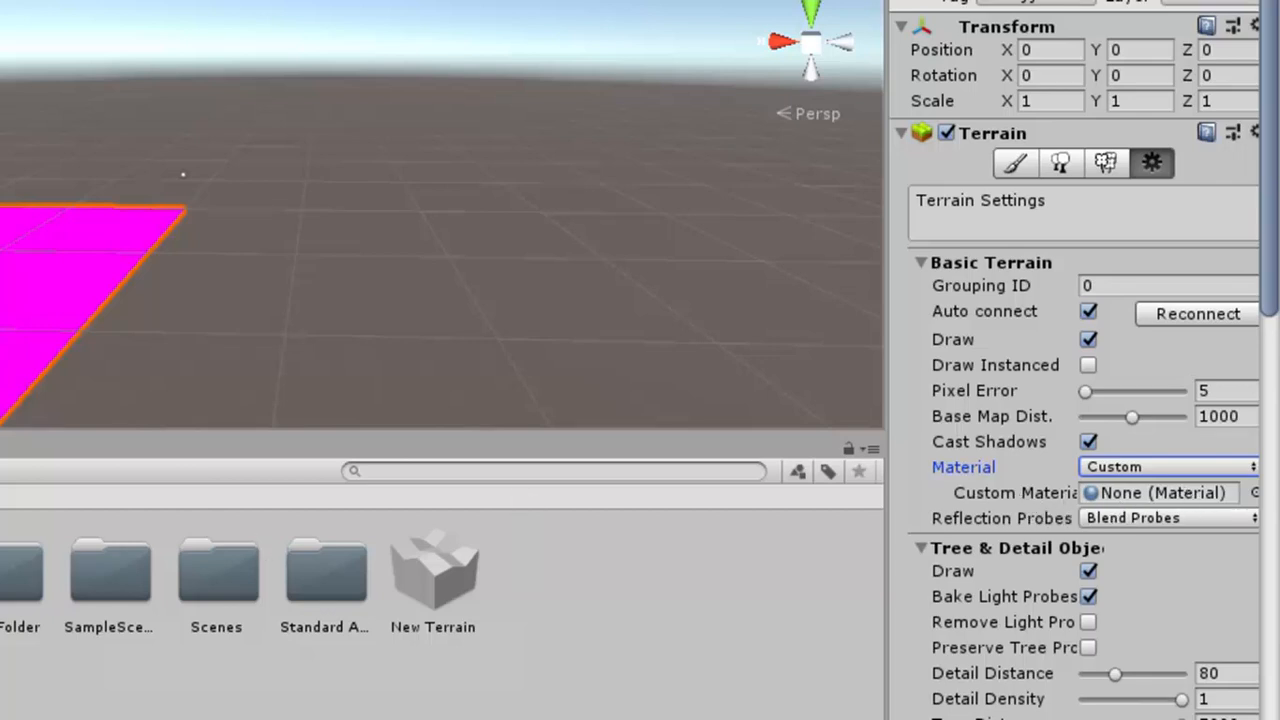
Assign the download material from the Materials folder as the terrain's custom material and check the result in the Game view
{"action": "double_click", "coordinate": [100, 505]}
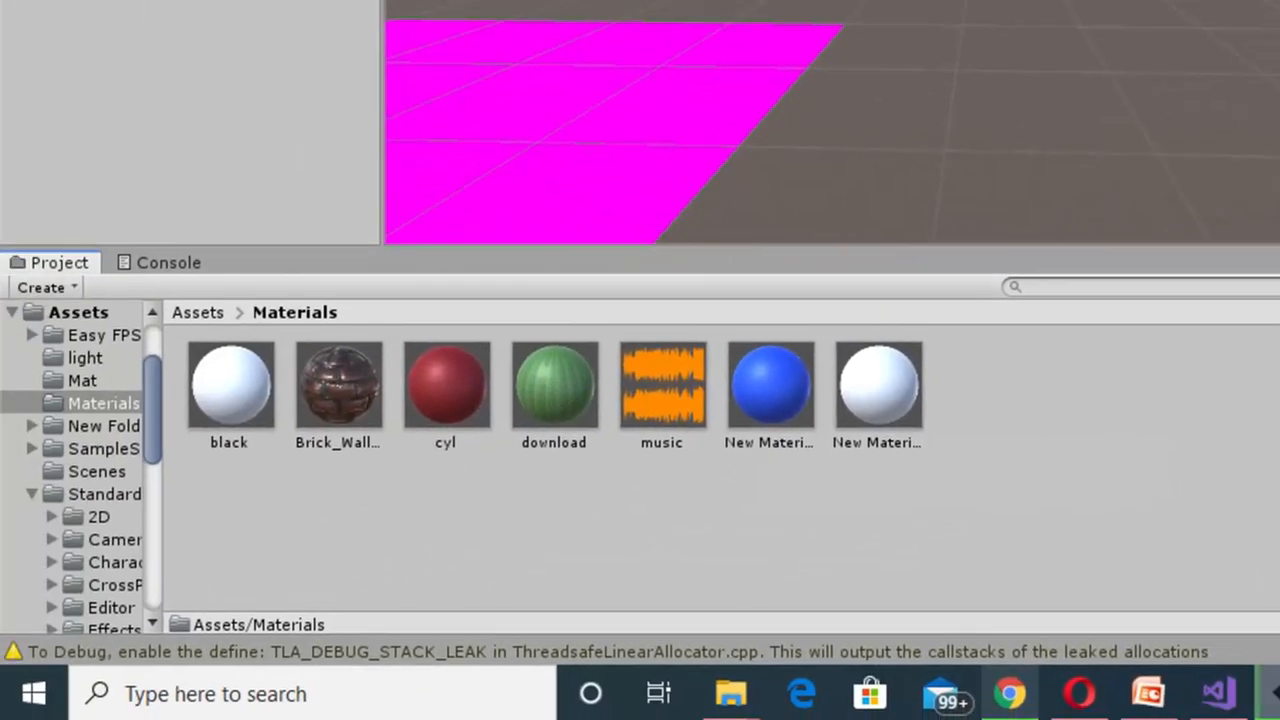
{"action": "left_click", "coordinate": [204, 4]}
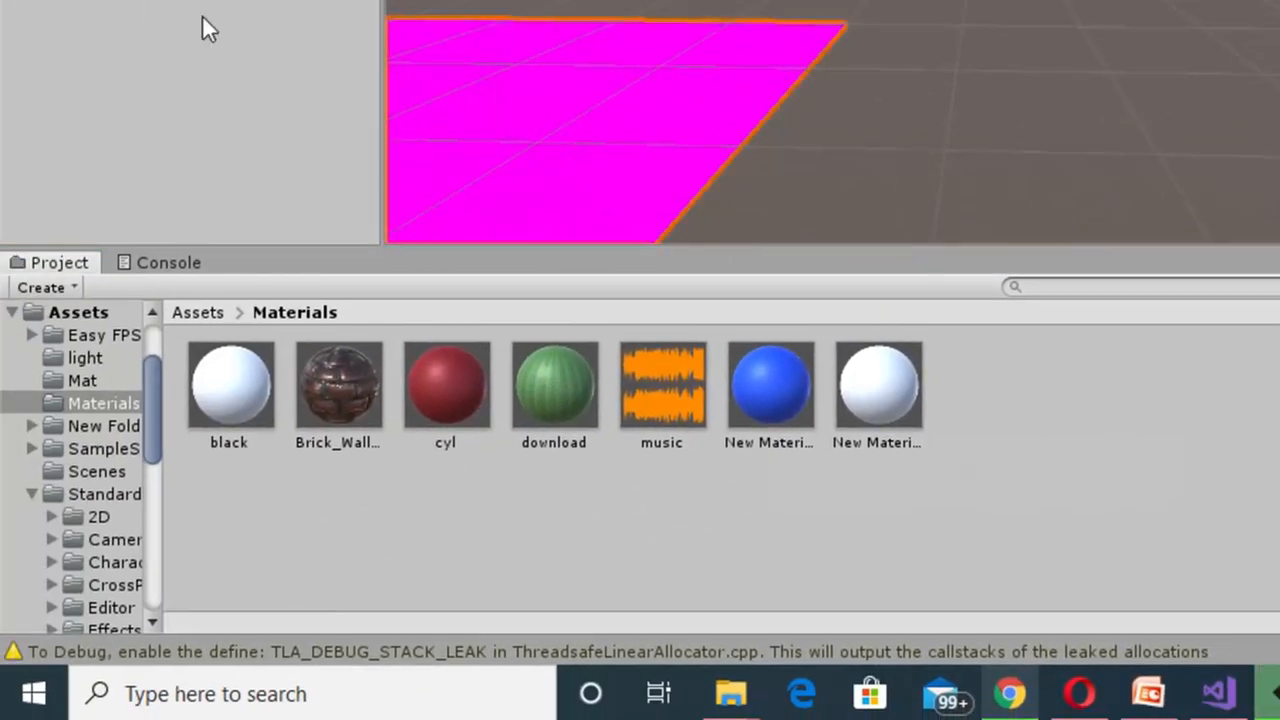
{"action": "left_click", "coordinate": [557, 390]}
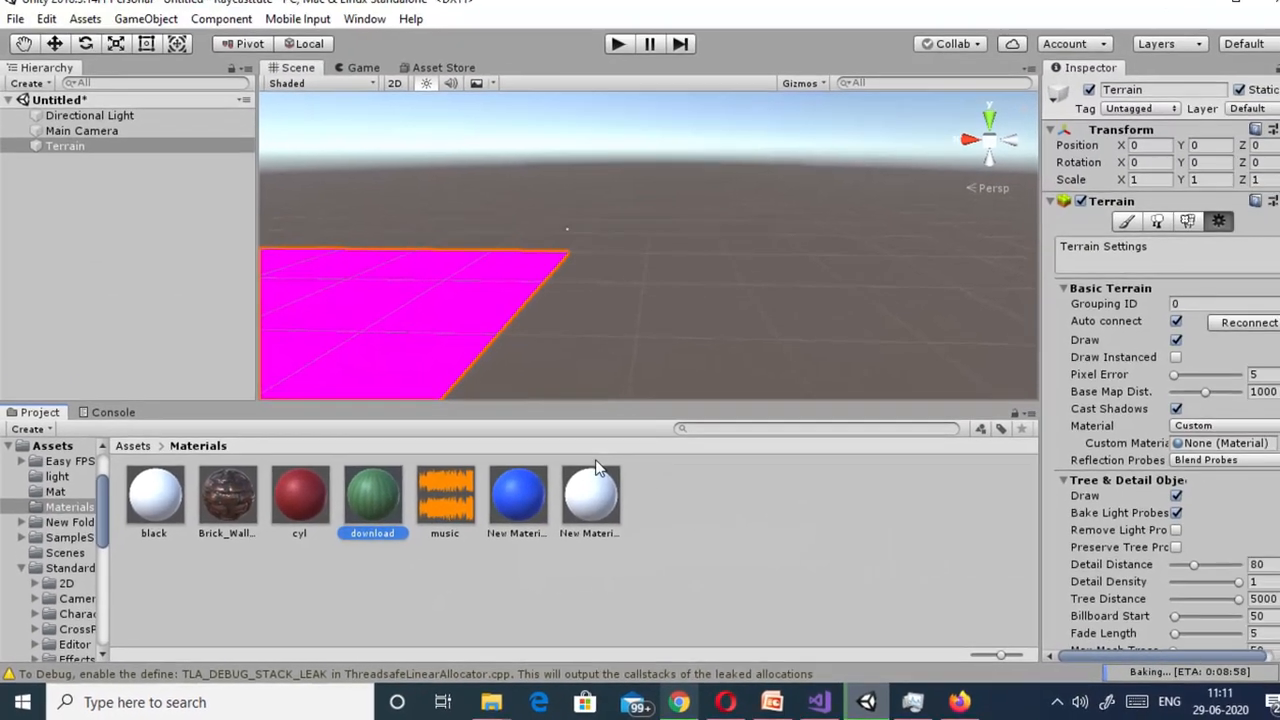
{"action": "left_click_drag", "start_coordinate": [596, 461], "coordinate": [1215, 441]}
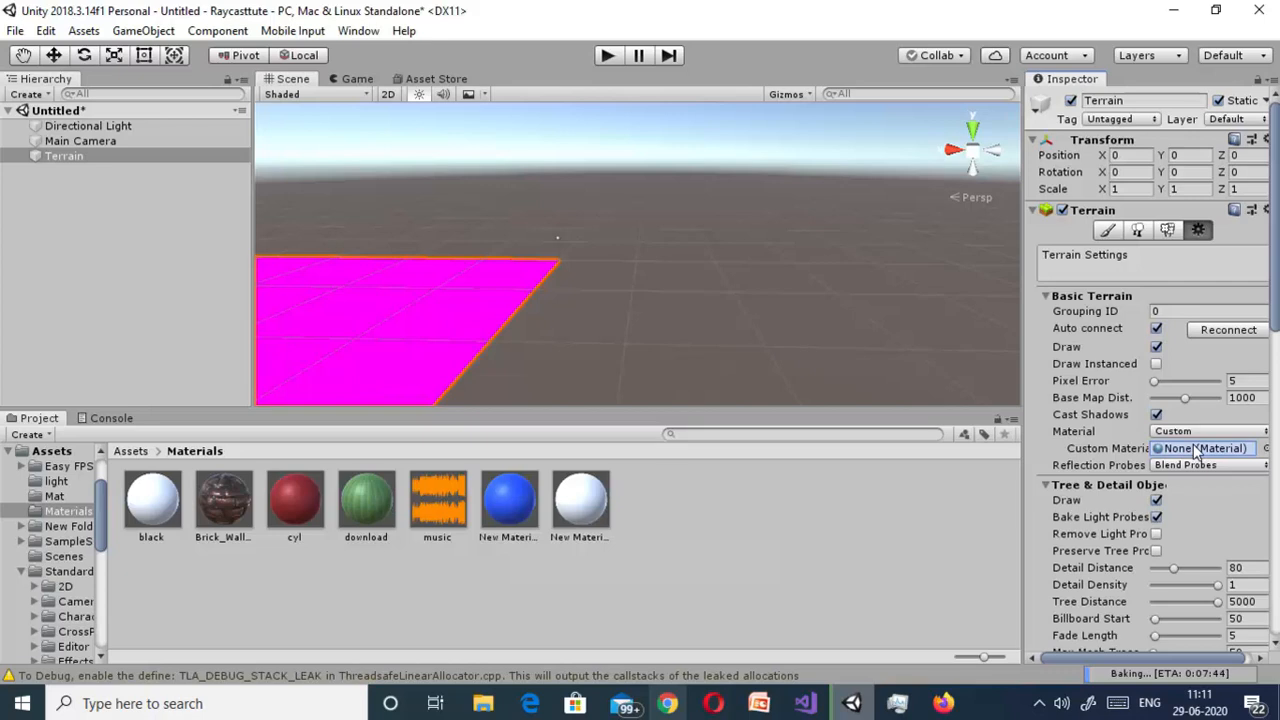
{"action": "left_click_drag", "start_coordinate": [1197, 452], "coordinate": [1197, 452]}
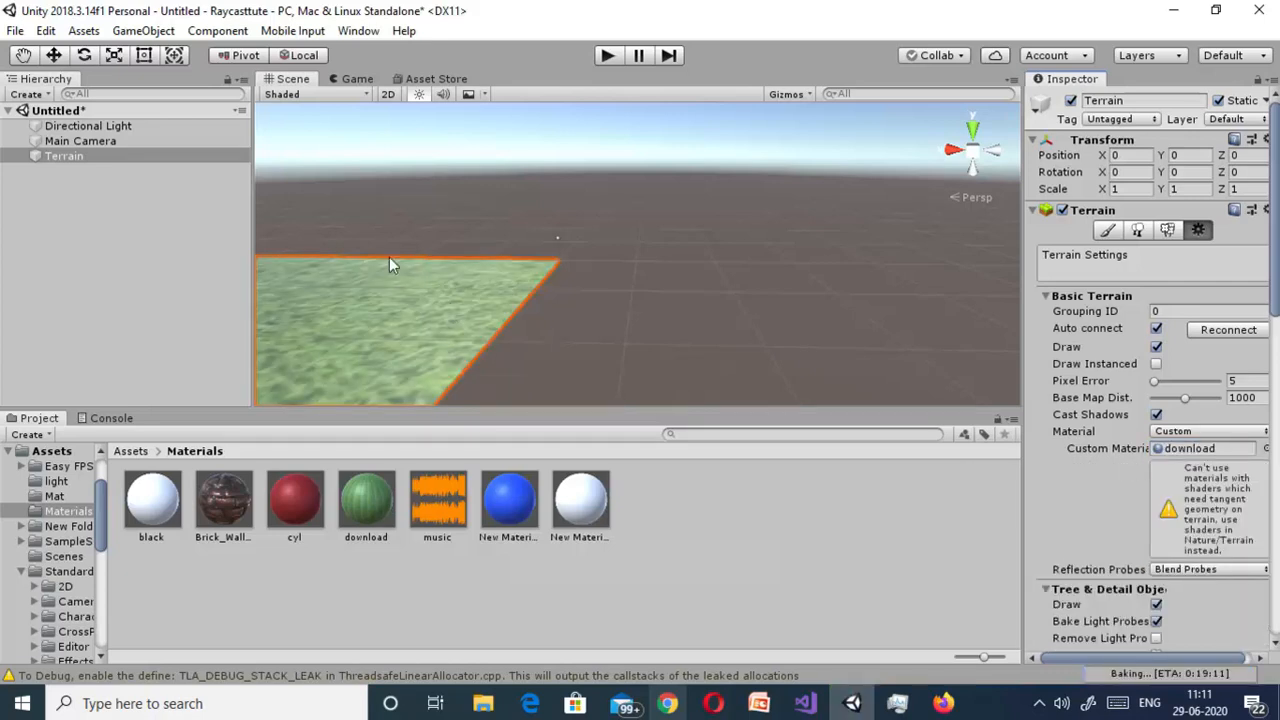
{"action": "left_click", "coordinate": [356, 78]}
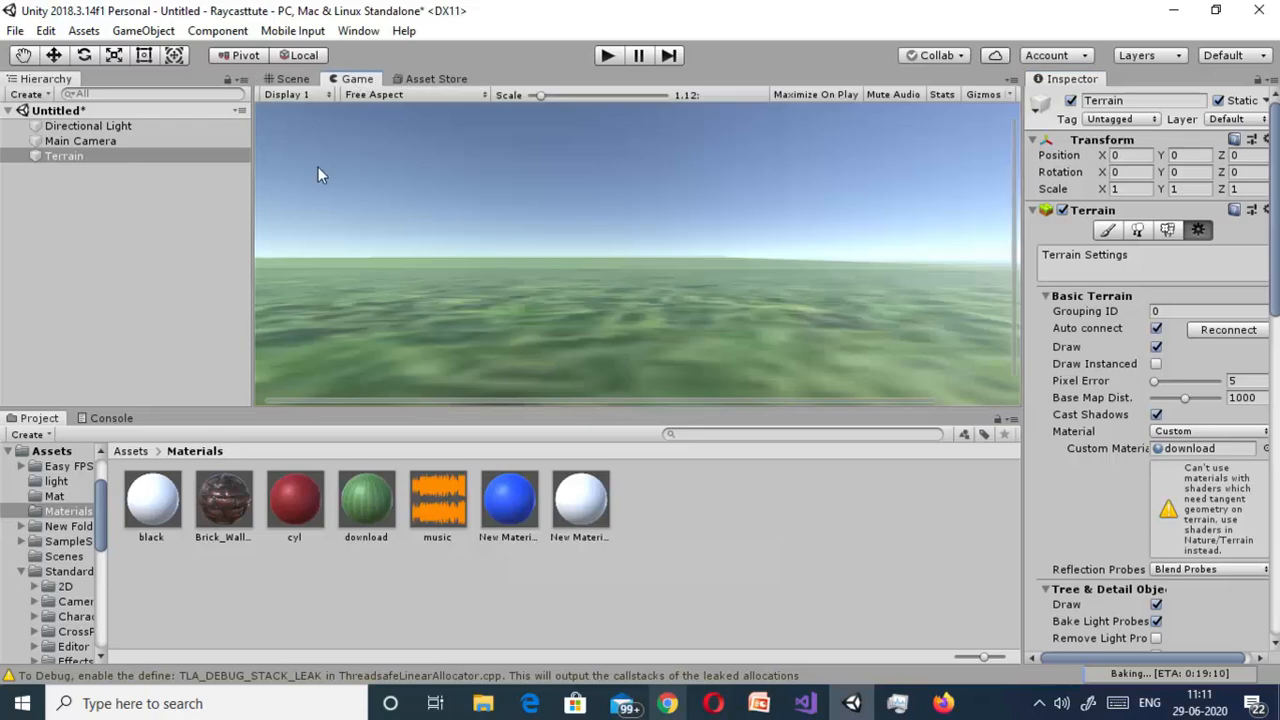
{"action": "left_click", "coordinate": [293, 80]}
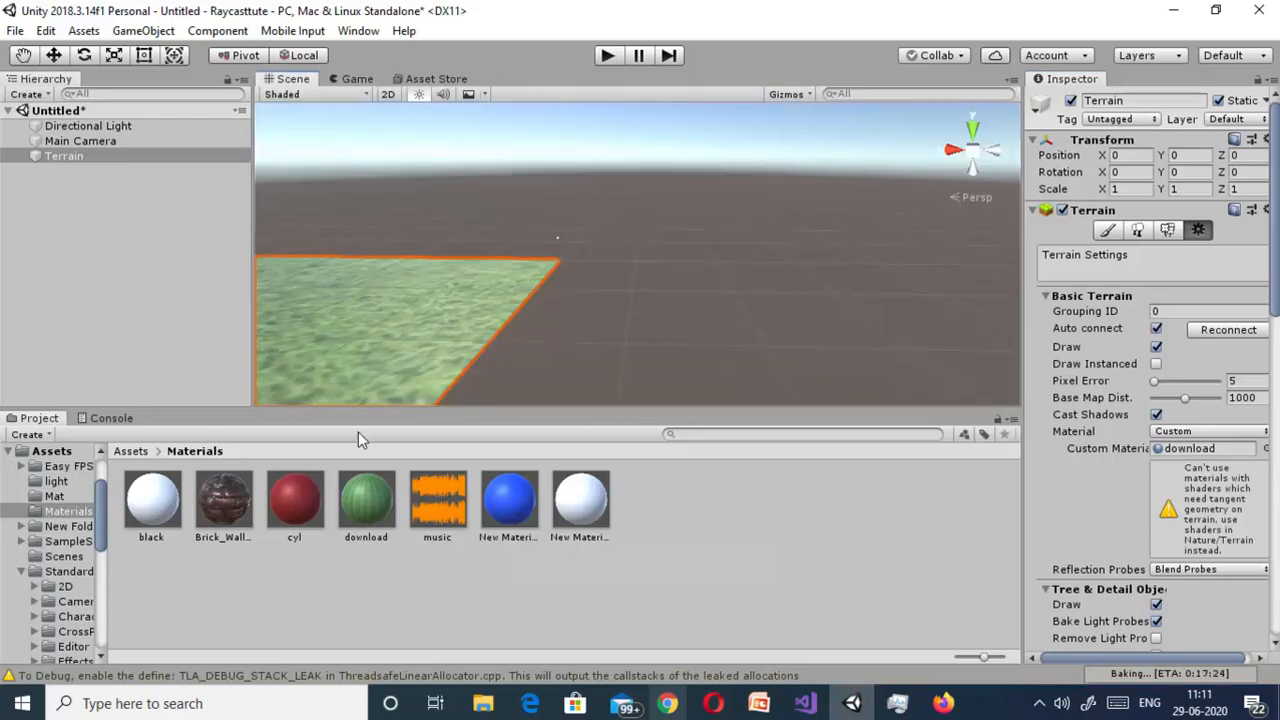
Raise a low hill on the terrain with Raise or Lower Terrain, using the soft round brush at size 39
{"action": "double_click", "coordinate": [63, 156]}
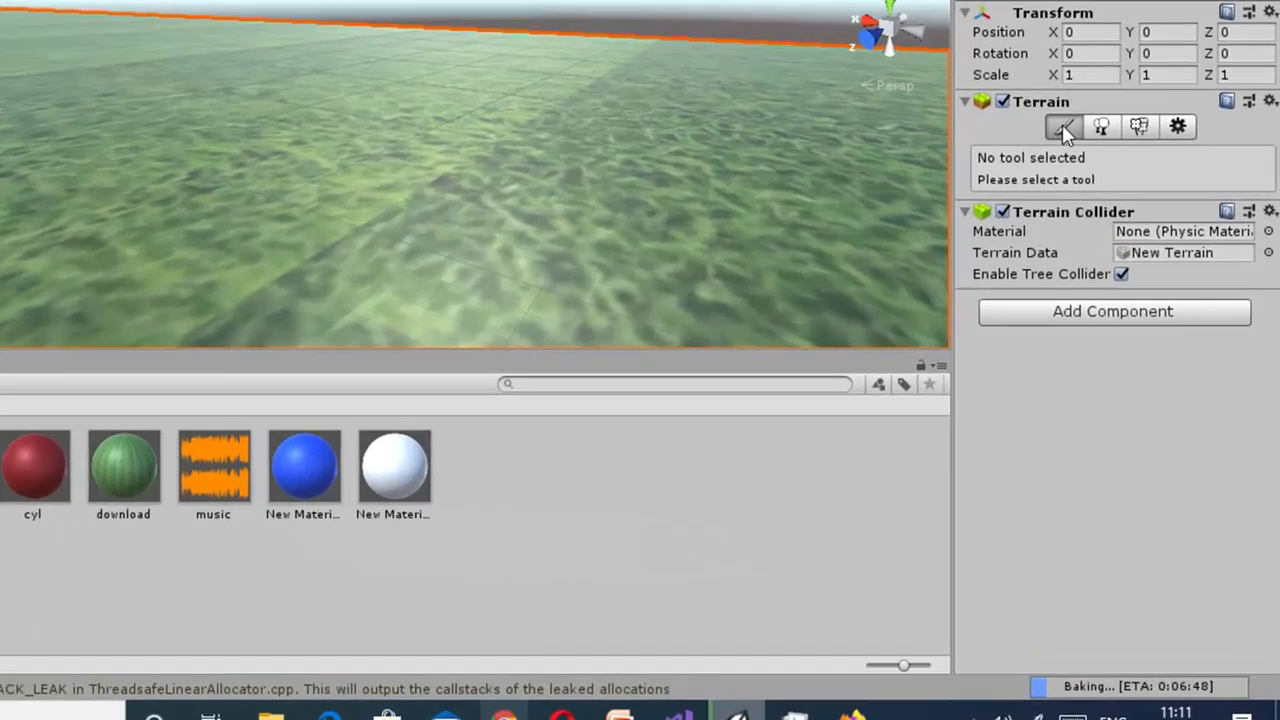
{"action": "left_click", "coordinate": [1105, 220]}
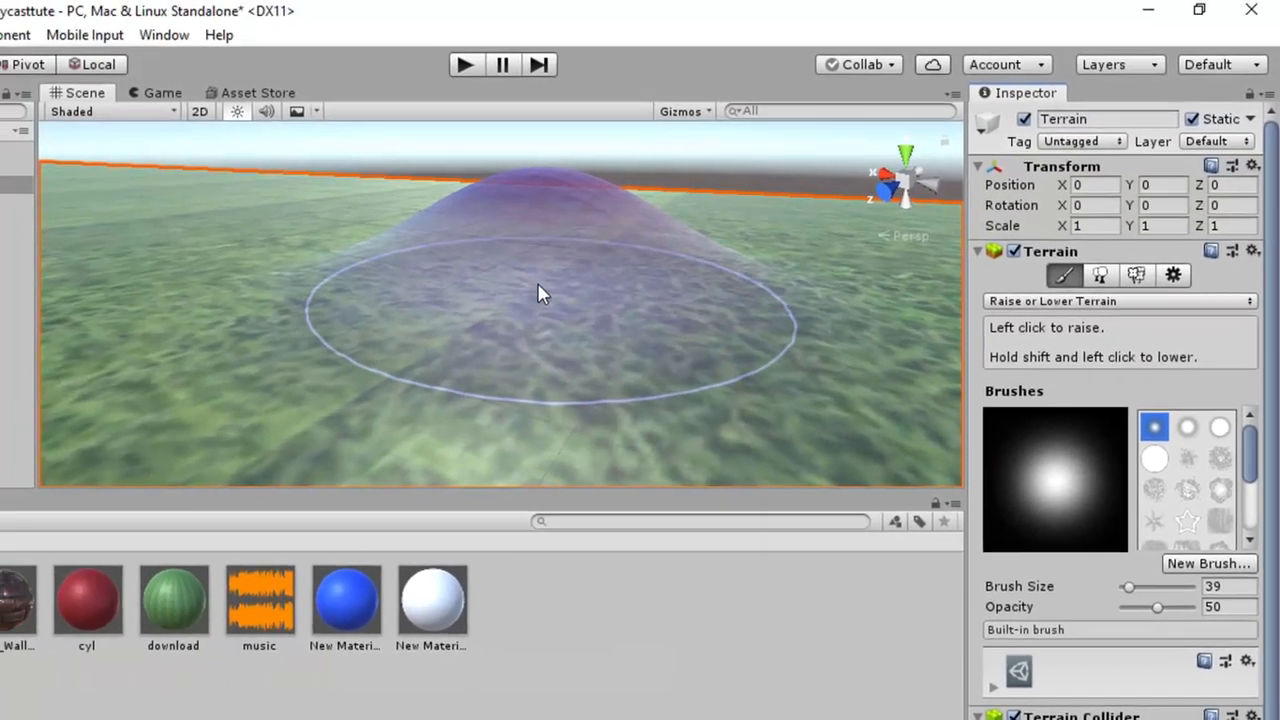
{"action": "left_click", "coordinate": [450, 238]}
{"action": "scroll", "coordinate": [541, 306], "scroll_direction": "down", "scroll_amount": 8}
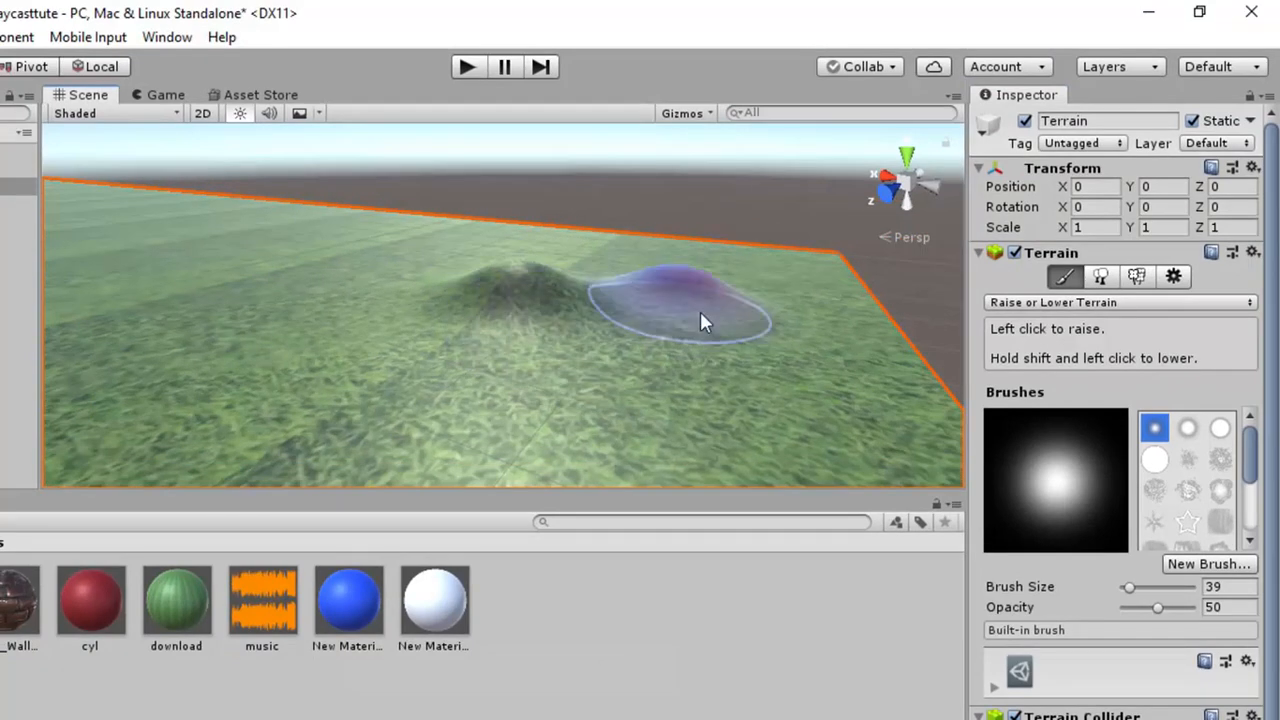
Reduce the brush size to 8 and raise several narrow peaks of varying height around the low hill
{"action": "left_click_drag", "start_coordinate": [1132, 591], "coordinate": [1127, 592]}
{"action": "mouse_move", "coordinate": [790, 345]}
{"action": "left_mouse_down"}
{"action": "mouse_move", "coordinate": [766, 337]}
{"action": "mouse_move", "coordinate": [640, 395]}
{"action": "mouse_move", "coordinate": [460, 415]}
{"action": "mouse_move", "coordinate": [284, 384]}
{"action": "mouse_move", "coordinate": [213, 324]}
{"action": "mouse_move", "coordinate": [210, 286]}
{"action": "mouse_move", "coordinate": [180, 277]}
{"action": "mouse_move", "coordinate": [179, 303]}
{"action": "left_mouse_up"}
{"action": "scroll", "coordinate": [180, 265], "scroll_direction": "down", "scroll_amount": 5}
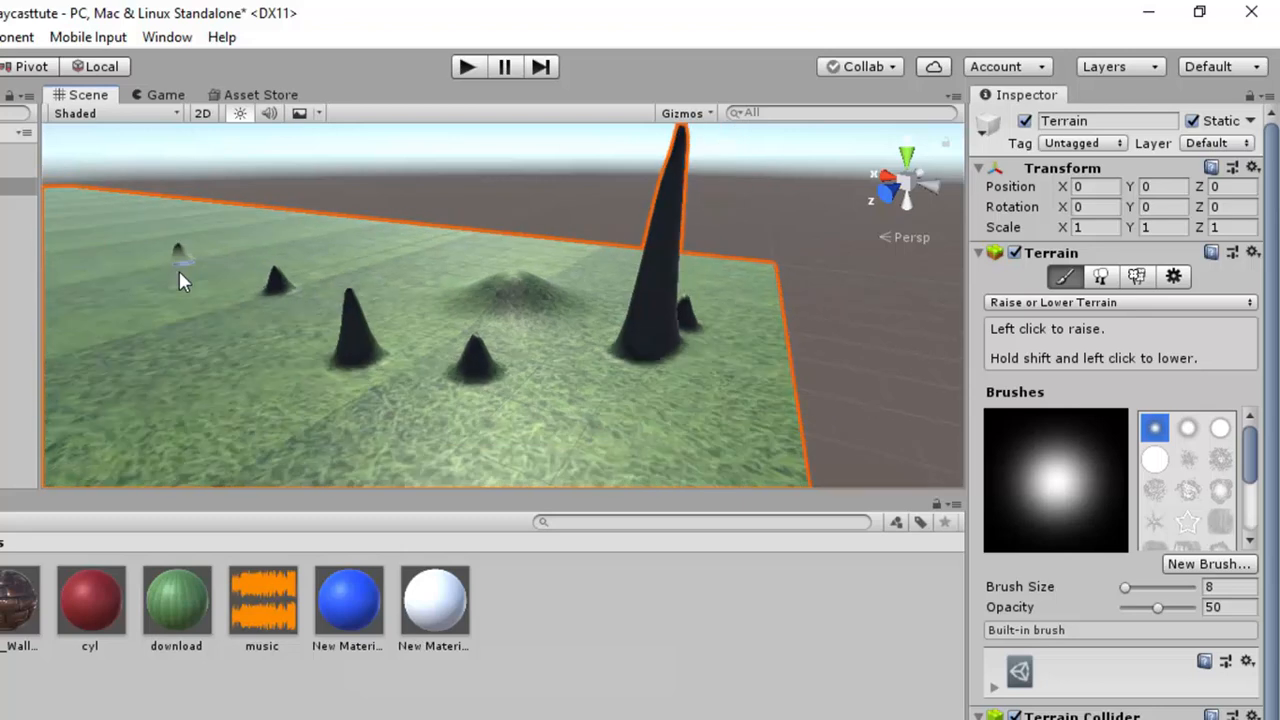
{"action": "left_click", "coordinate": [165, 284]}
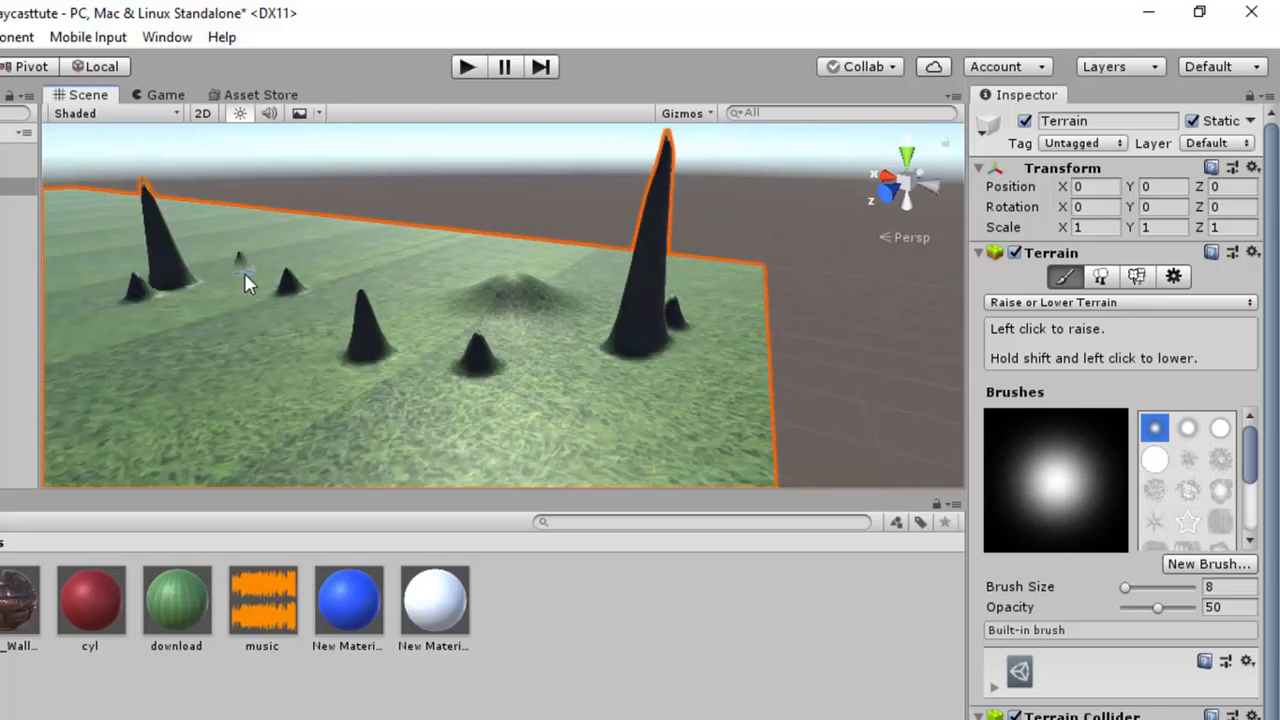
{"action": "left_click", "coordinate": [244, 272]}
{"action": "left_click", "coordinate": [598, 456]}
{"action": "key", "text": "ctrl+z"}
{"action": "left_click", "coordinate": [706, 469]}
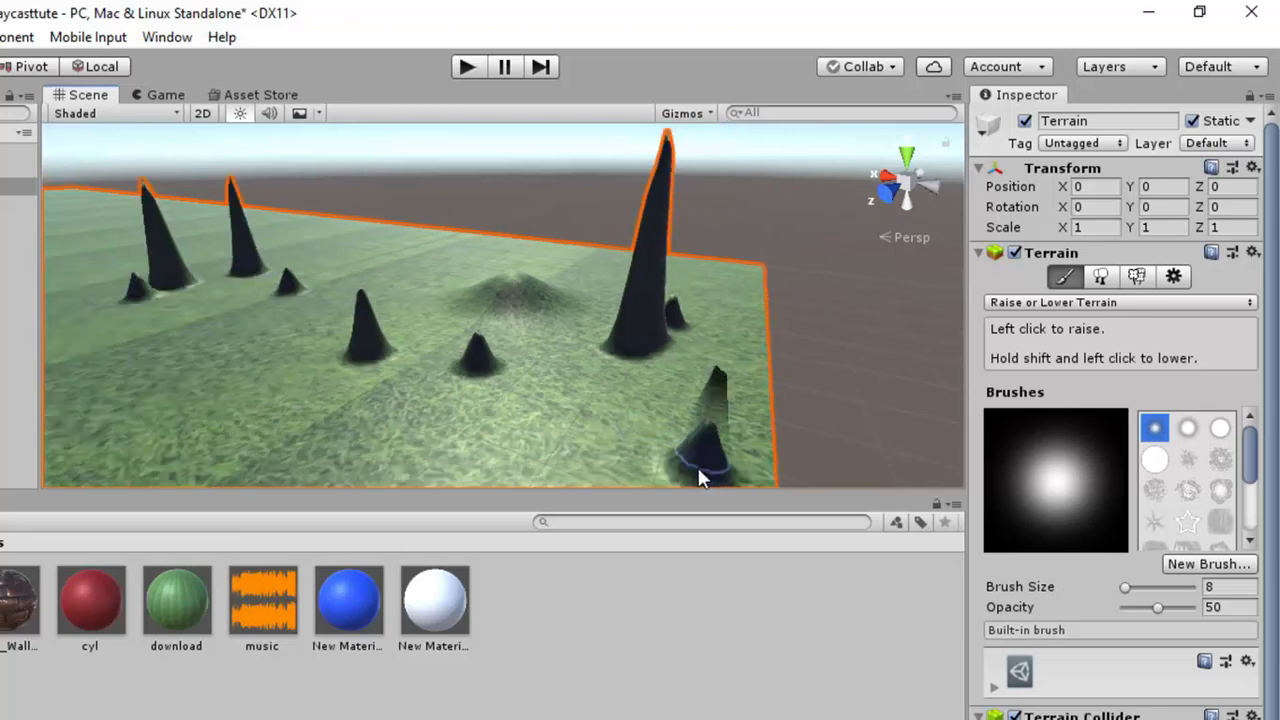
Raise two jagged peaks in the terrain's foreground with the coarse speckled round brush
{"action": "left_click", "coordinate": [1154, 490]}
{"action": "left_click", "coordinate": [399, 452]}
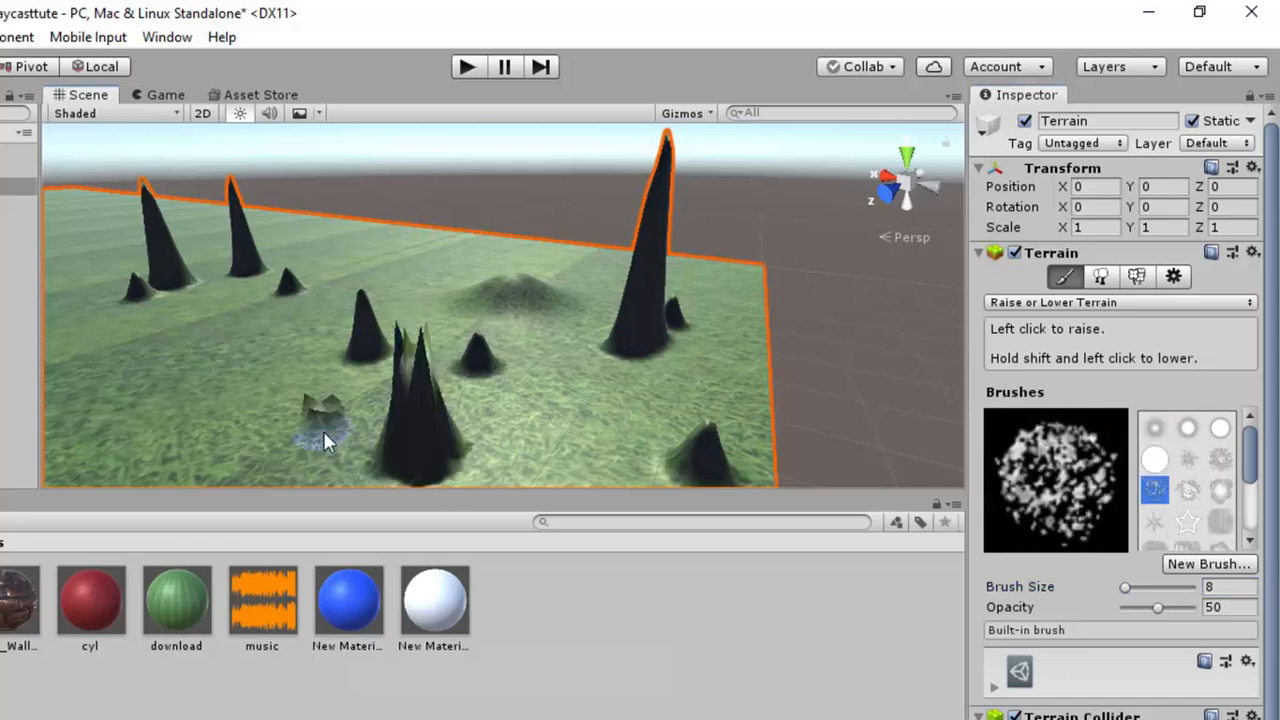
{"action": "left_click", "coordinate": [313, 434]}
{"action": "scroll", "coordinate": [545, 448], "scroll_direction": "down", "scroll_amount": 3}
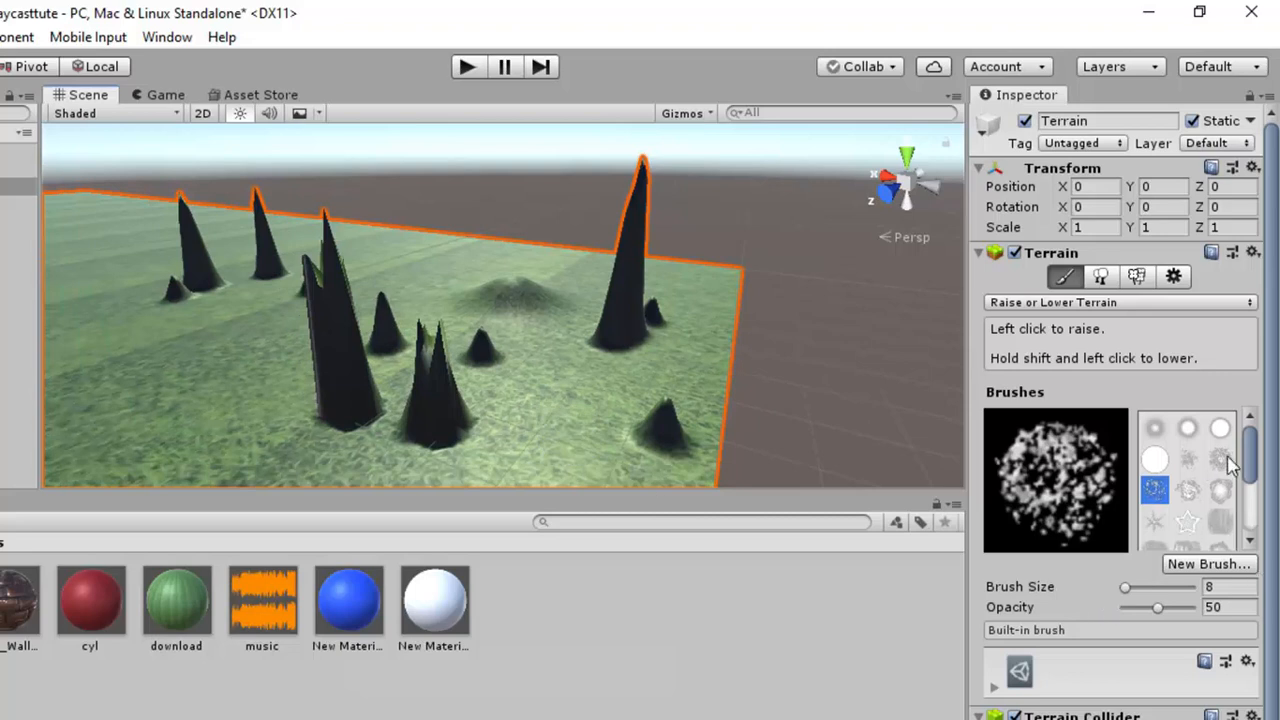
Raise more rough peaks in the foreground and a row along the far edge with the speckled brush that has a bright centre
{"action": "left_click", "coordinate": [1221, 459]}
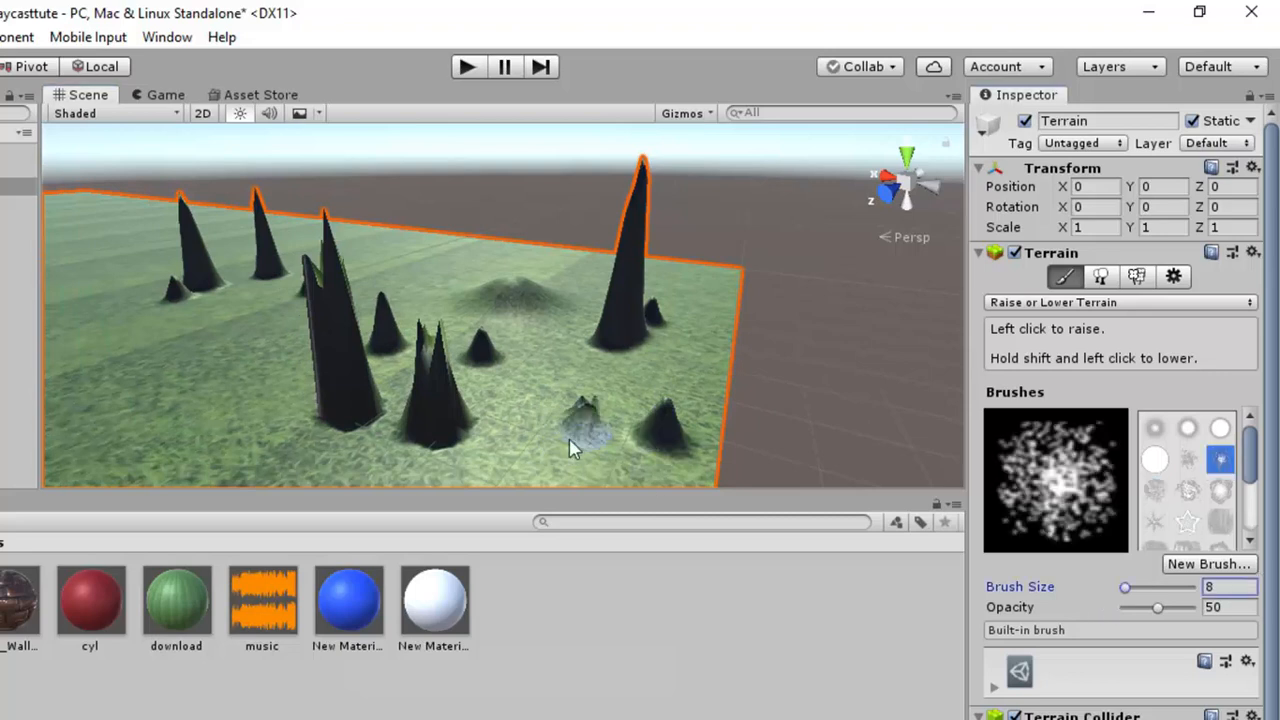
{"action": "left_click", "coordinate": [528, 447]}
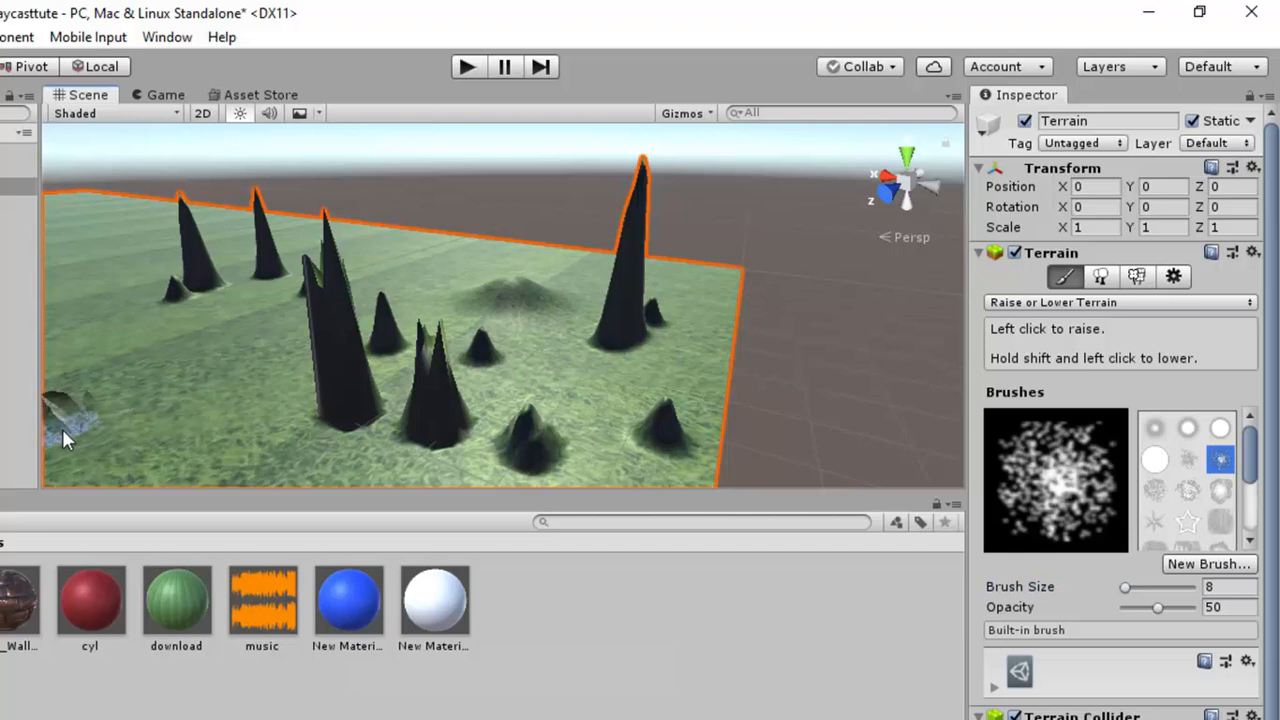
{"action": "scroll", "coordinate": [149, 419], "scroll_direction": "down", "scroll_amount": 4}
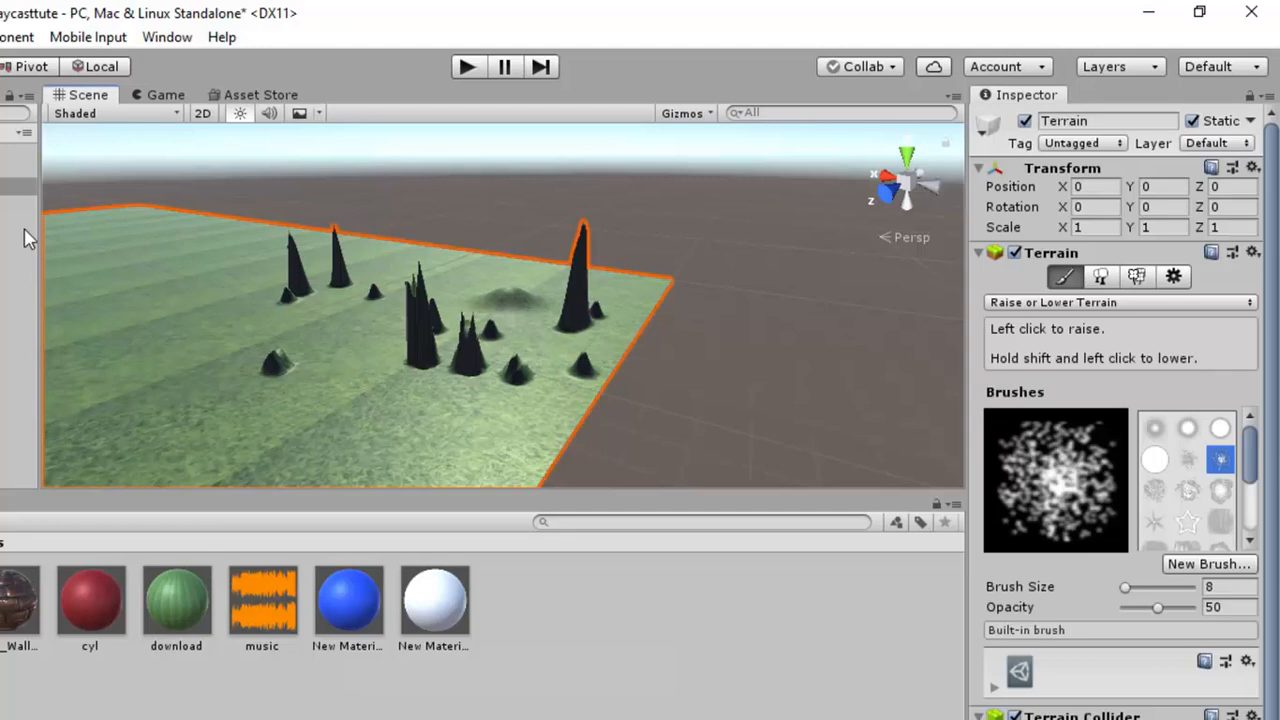
{"action": "left_click_drag", "start_coordinate": [149, 234], "coordinate": [232, 256]}
{"action": "left_click_drag", "start_coordinate": [114, 229], "coordinate": [65, 240]}
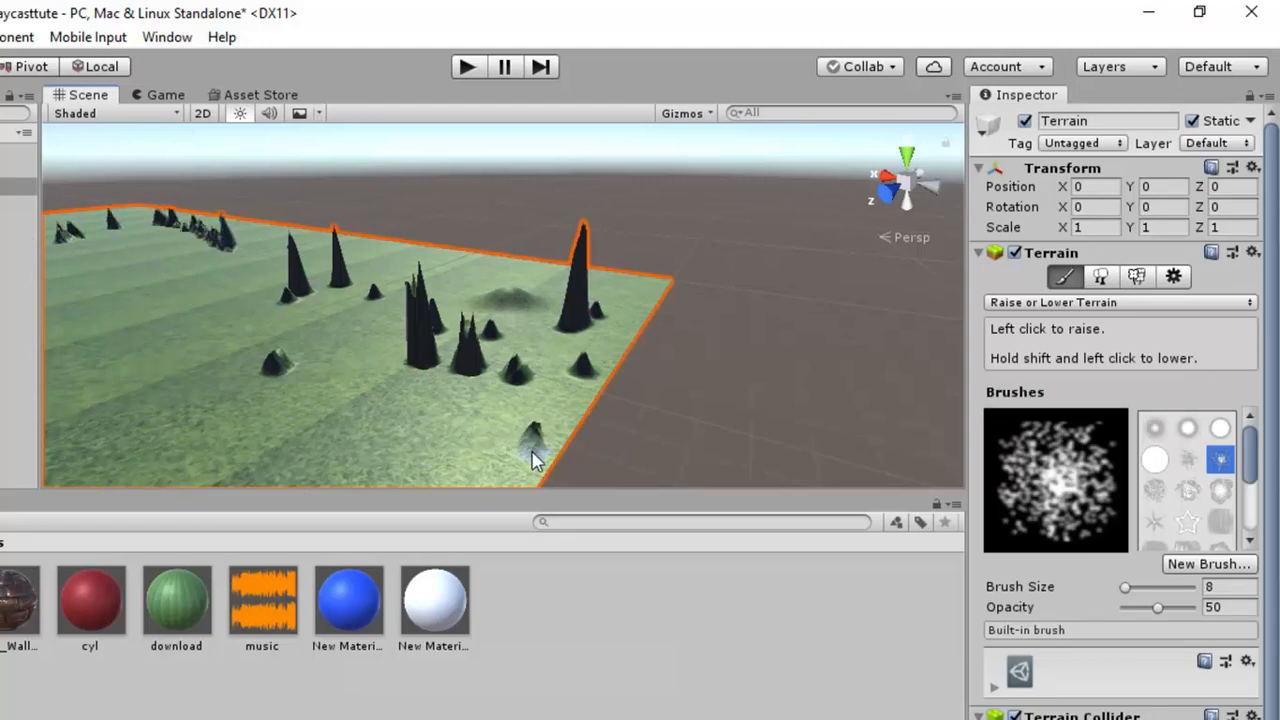
{"action": "left_click_drag", "start_coordinate": [525, 458], "coordinate": [503, 477]}
{"action": "left_click_drag", "start_coordinate": [218, 460], "coordinate": [177, 429]}
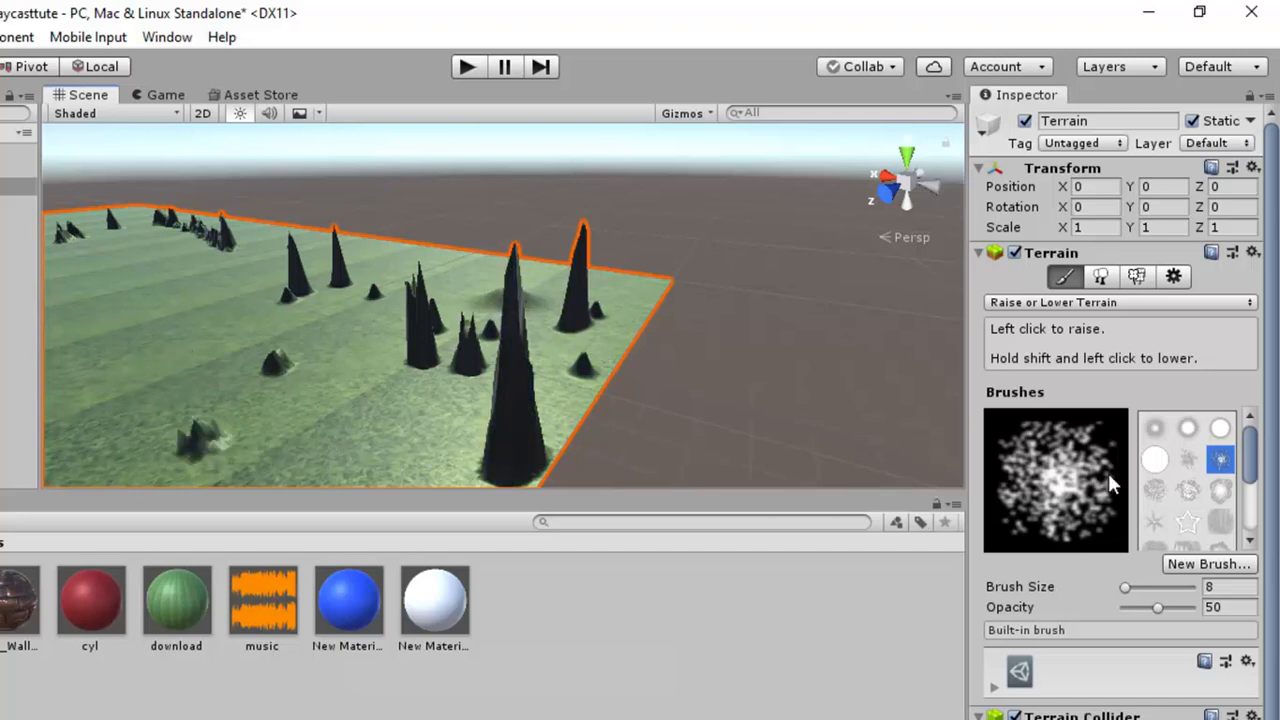
Raise a thick peak on the far side of the terrain and build up further ground with the solid round brush
{"action": "left_click", "coordinate": [1154, 460]}
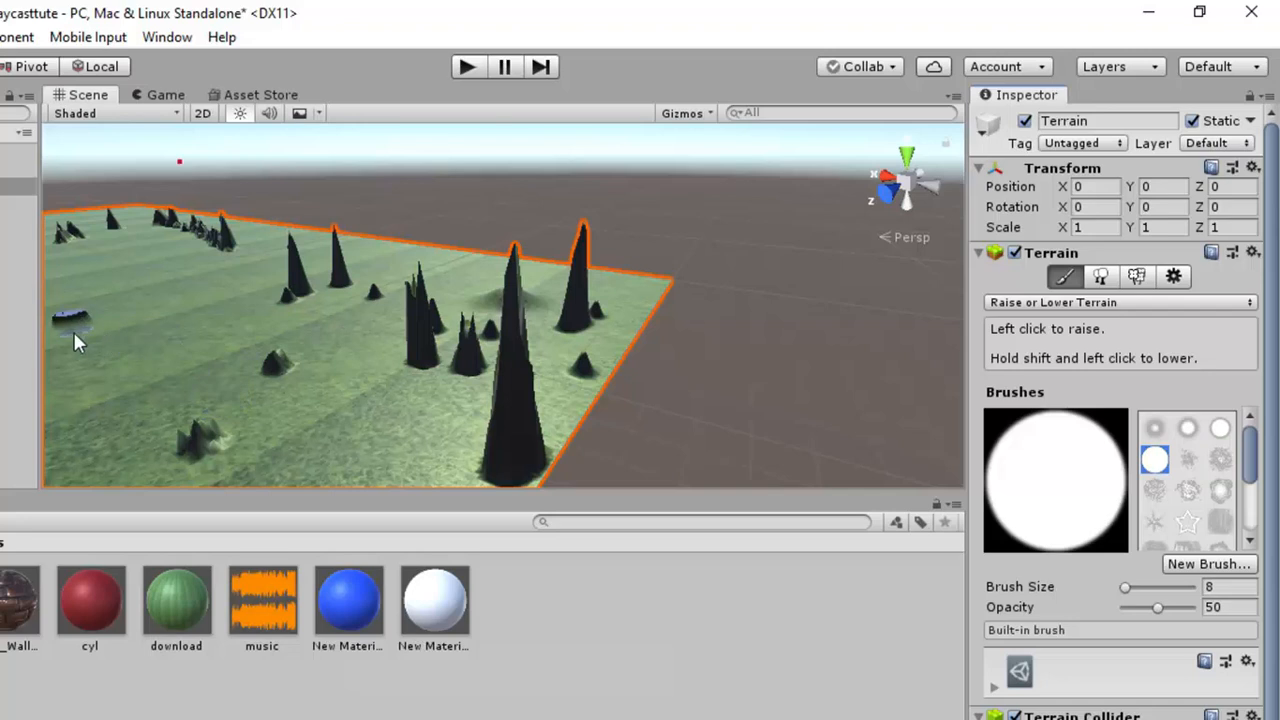
{"action": "left_click_drag", "start_coordinate": [117, 346], "coordinate": [116, 328]}
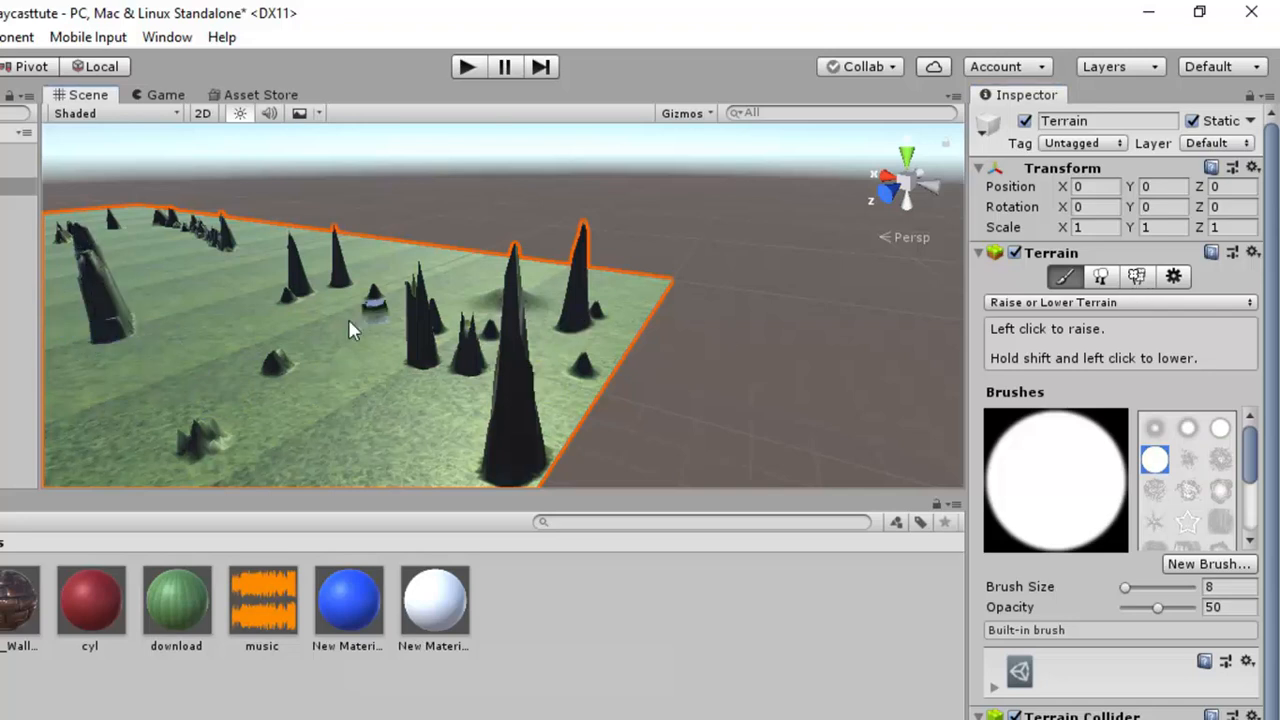
{"action": "left_click_drag", "start_coordinate": [497, 325], "coordinate": [505, 327]}
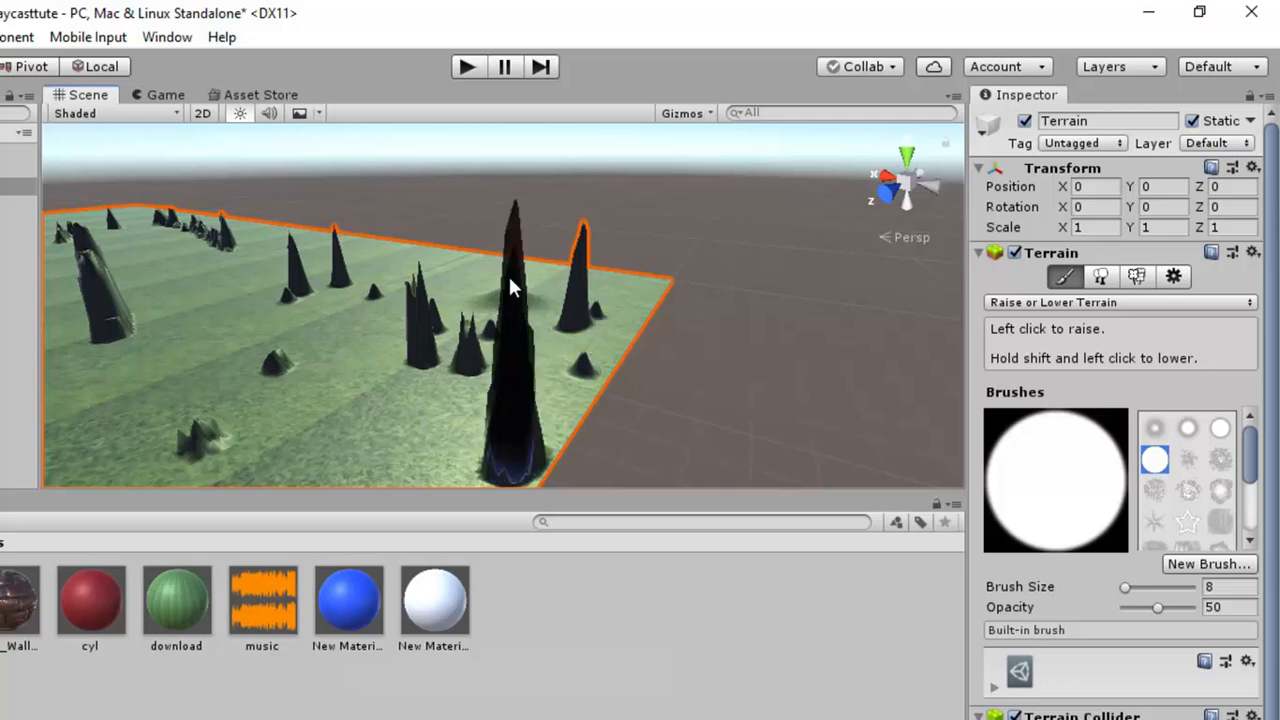
Lower the tall peak near the terrain's front edge using the solid round brush
{"action": "left_click", "coordinate": [509, 278], "text": "shift"}
{"action": "left_click_drag", "start_coordinate": [503, 305], "coordinate": [517, 334], "text": "shift"}
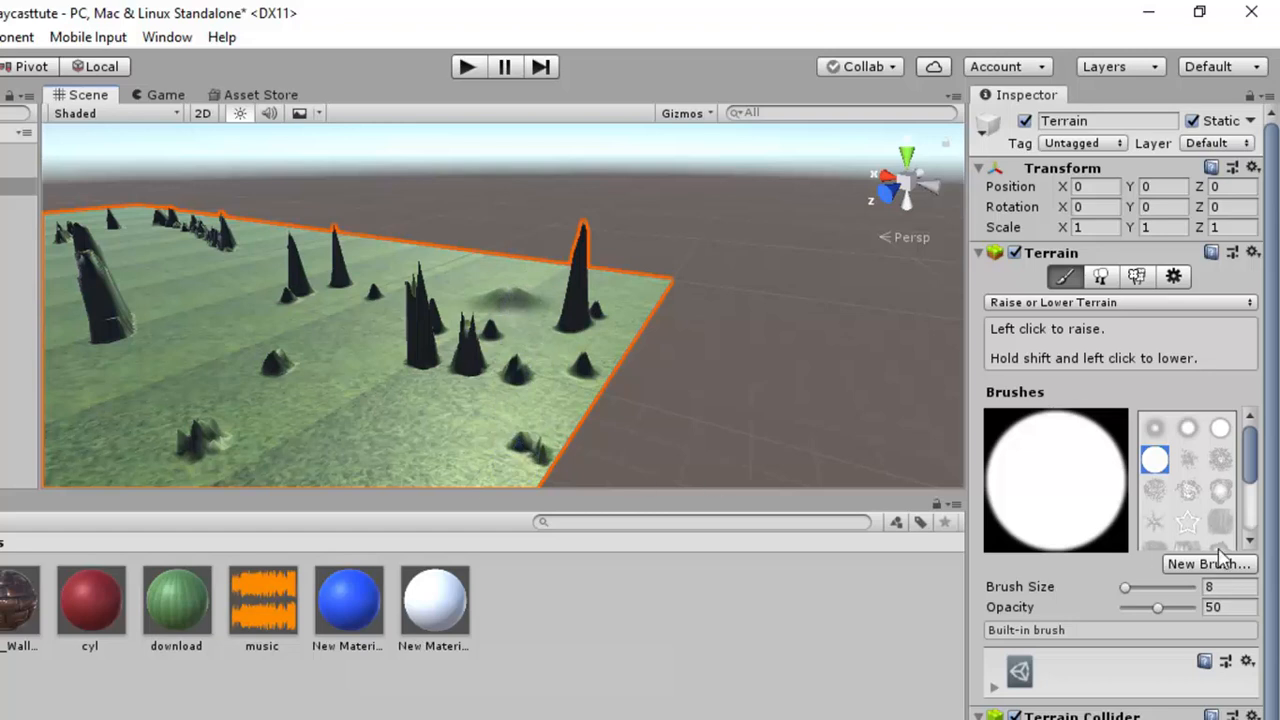
{"action": "scroll", "coordinate": [1222, 526], "scroll_direction": "down", "scroll_amount": 3}
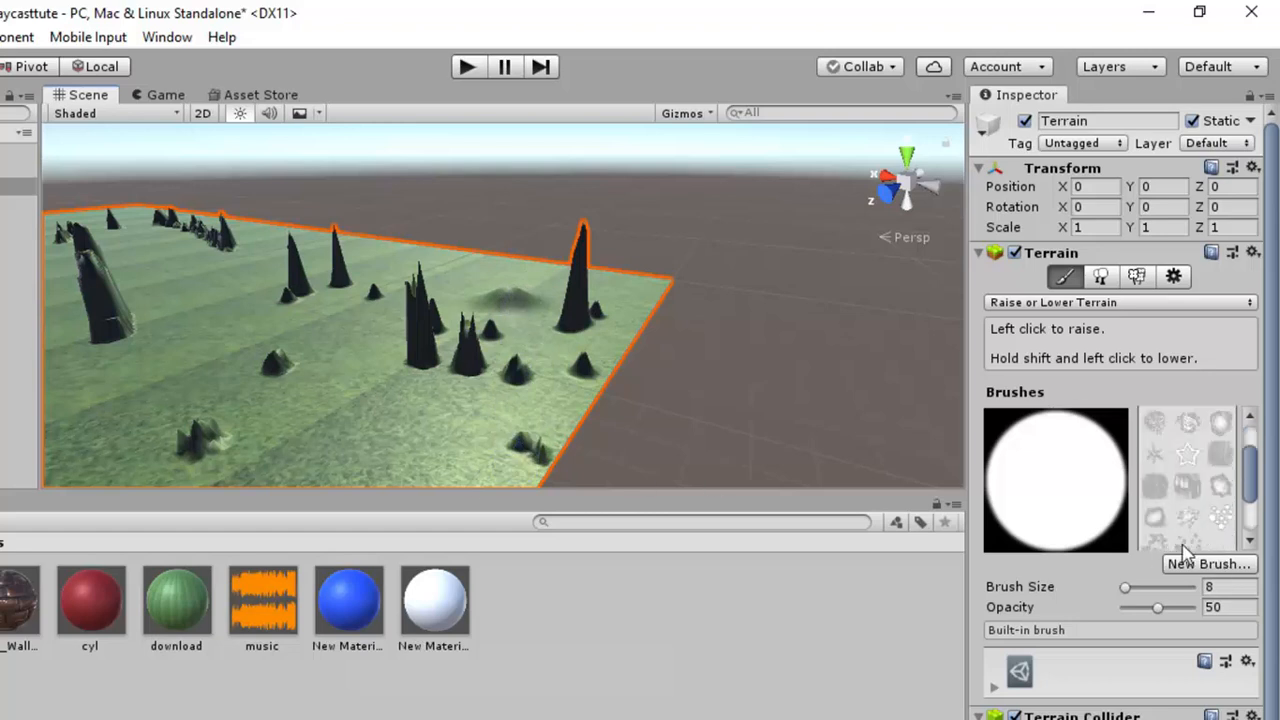
Raise clusters of small rough peaks across the foreground and along the far edge with the brush of scattered mottled spots
{"action": "left_click", "coordinate": [1187, 541]}
{"action": "left_click_drag", "start_coordinate": [234, 371], "coordinate": [148, 374]}
{"action": "mouse_move", "coordinate": [363, 463]}
{"action": "left_mouse_down"}
{"action": "mouse_move", "coordinate": [374, 449]}
{"action": "mouse_move", "coordinate": [458, 478]}
{"action": "left_mouse_up"}
{"action": "mouse_move", "coordinate": [343, 363]}
{"action": "left_mouse_down"}
{"action": "mouse_move", "coordinate": [334, 389]}
{"action": "mouse_move", "coordinate": [100, 465]}
{"action": "left_mouse_up"}
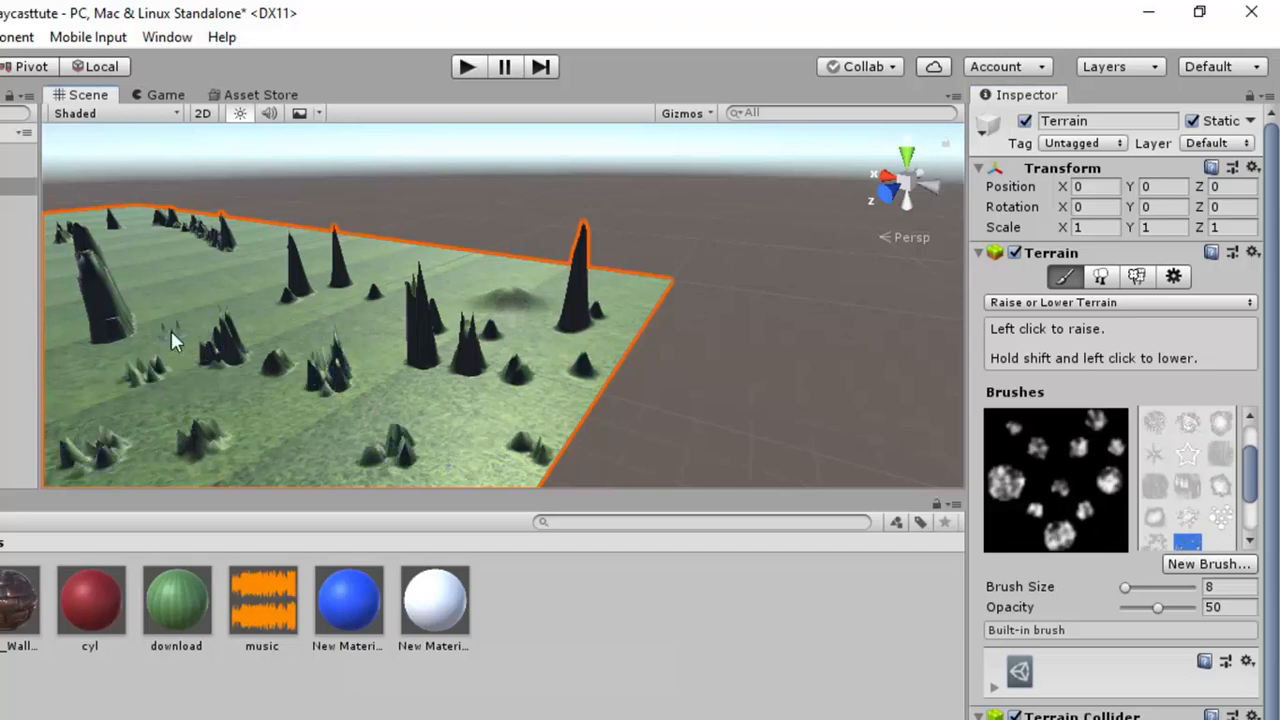
{"action": "left_click_drag", "start_coordinate": [390, 250], "coordinate": [476, 276]}
{"action": "left_click", "coordinate": [260, 240]}
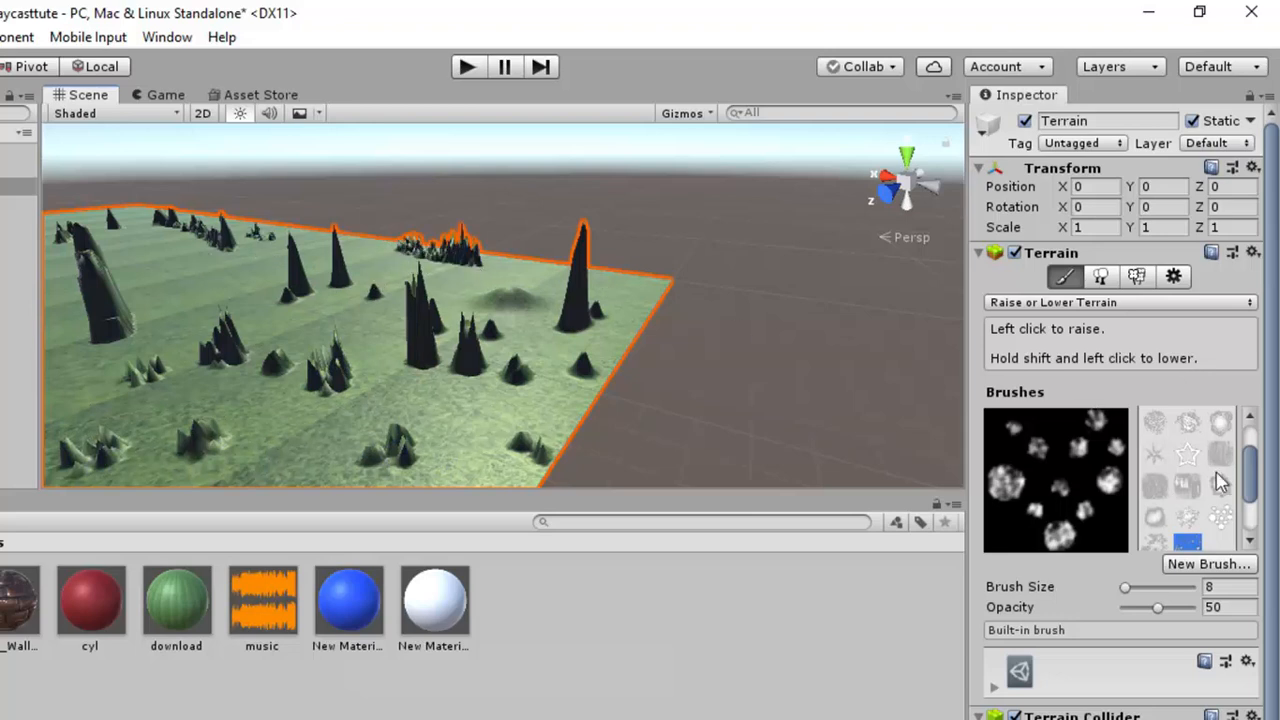
Raise a very tall peak and a lower one beside it behind the foreground clusters with the solid round brush
{"action": "scroll", "coordinate": [1245, 460], "scroll_direction": "up", "scroll_amount": 2}
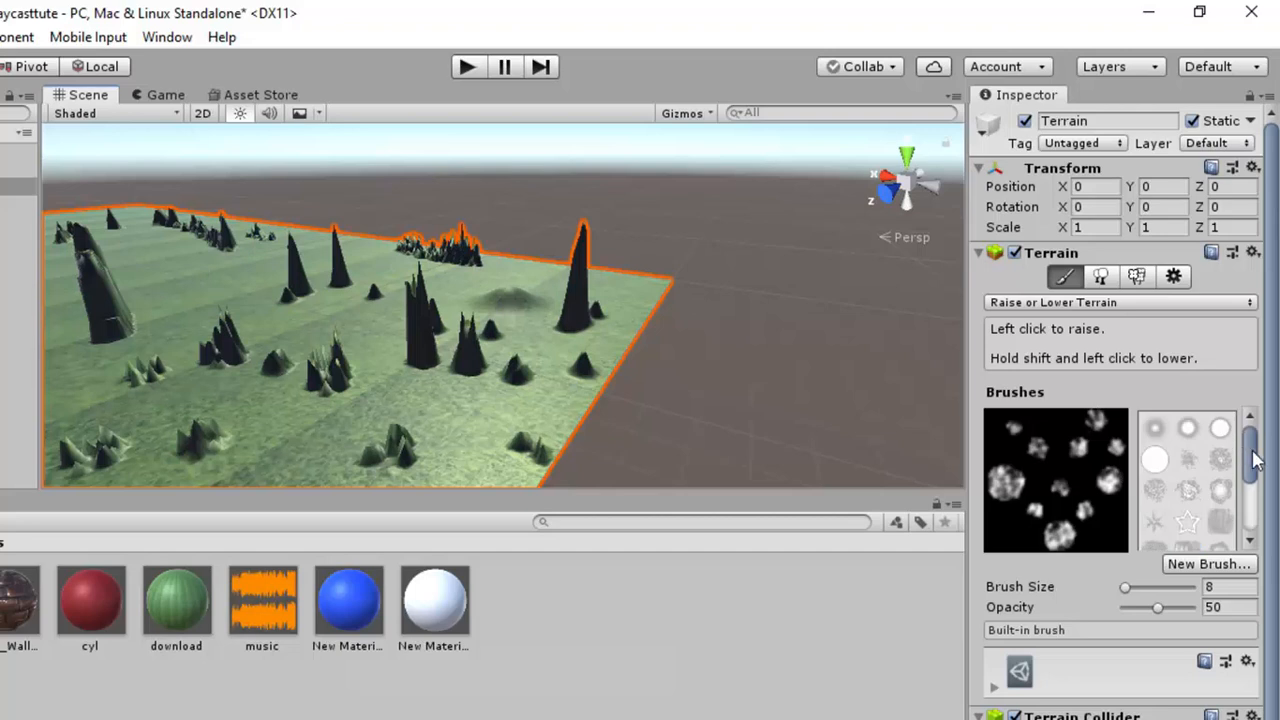
{"action": "left_click", "coordinate": [1220, 428]}
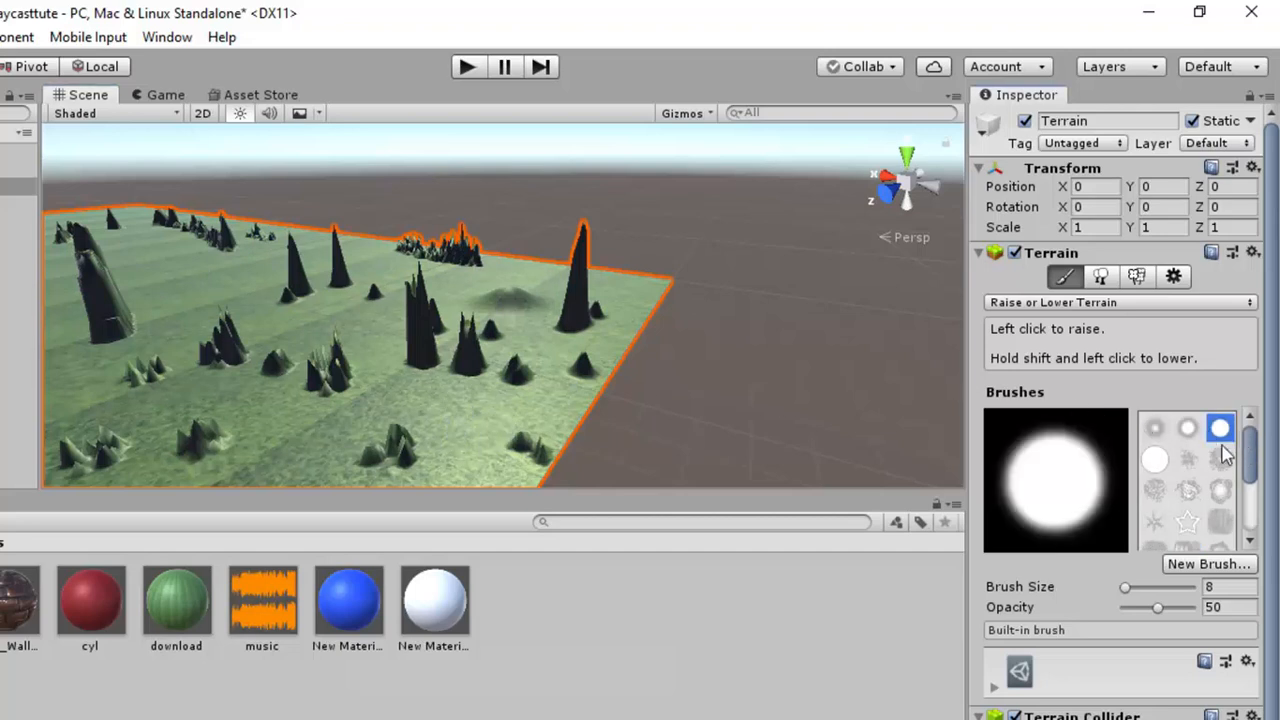
{"action": "left_click", "coordinate": [1155, 460]}
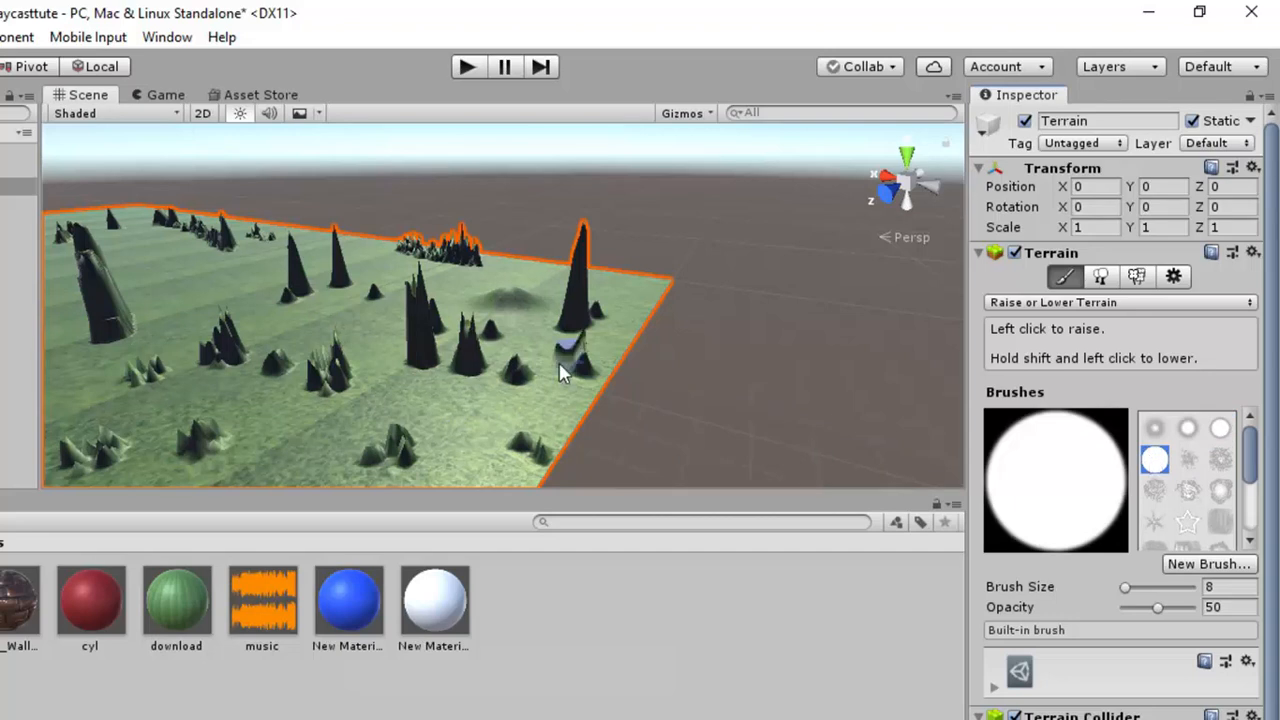
{"action": "left_click_drag", "start_coordinate": [185, 301], "coordinate": [230, 304]}
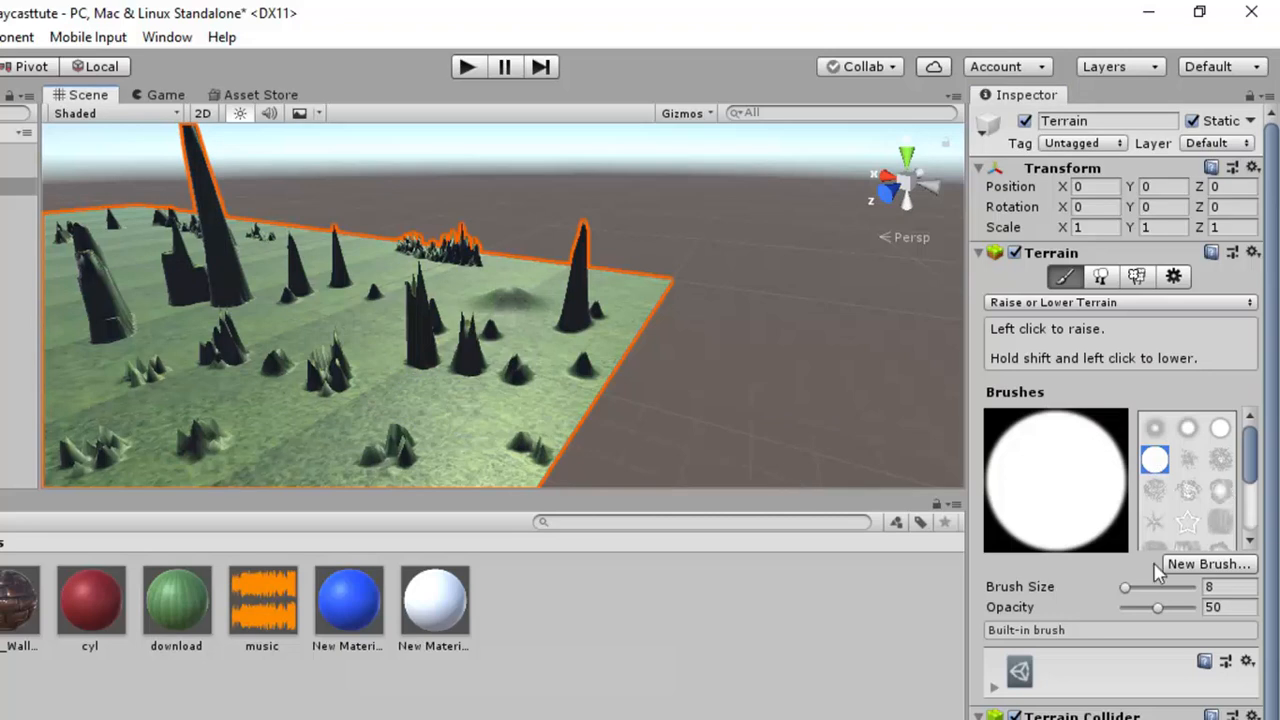
Set the brush size to 16 and raise a broad rocky mountain on the open side of the terrain with the solid round brush
{"action": "left_click", "coordinate": [1125, 588]}
{"action": "left_click_drag", "start_coordinate": [1127, 592], "coordinate": [1134, 590]}
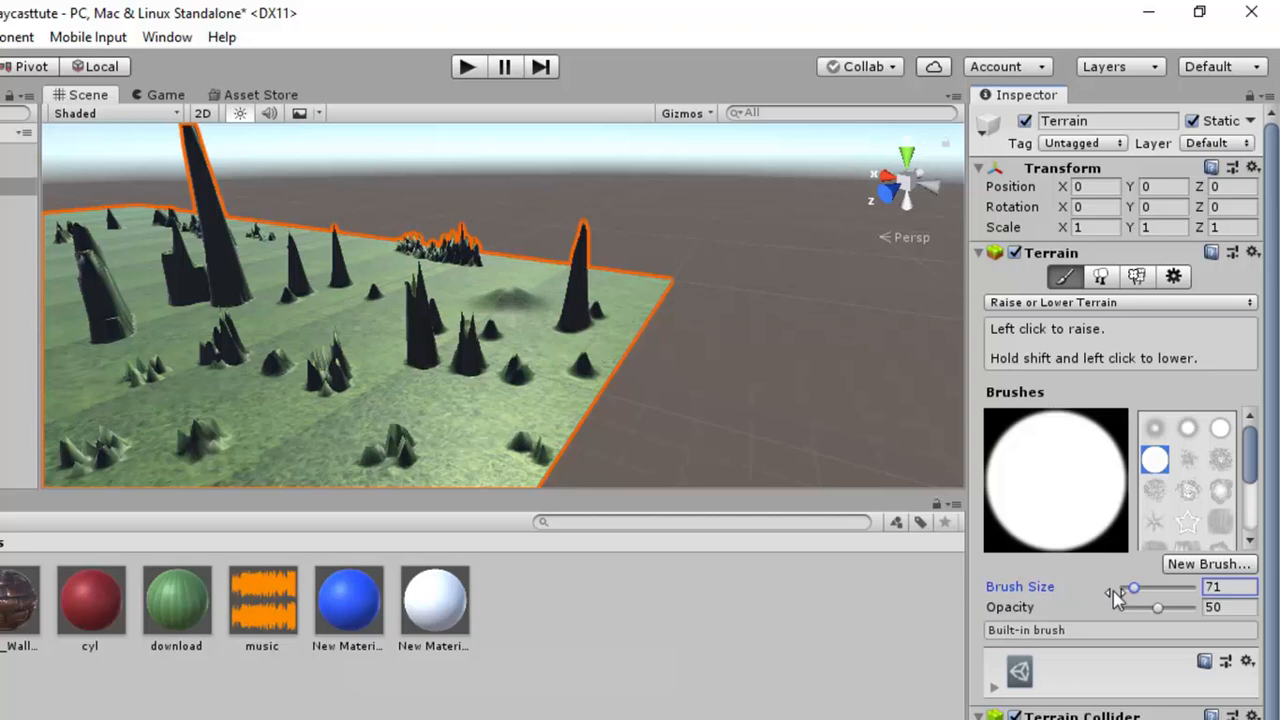
{"action": "left_click_drag", "start_coordinate": [1130, 592], "coordinate": [1124, 592]}
{"action": "scroll", "coordinate": [364, 360], "scroll_direction": "down", "scroll_amount": 5}
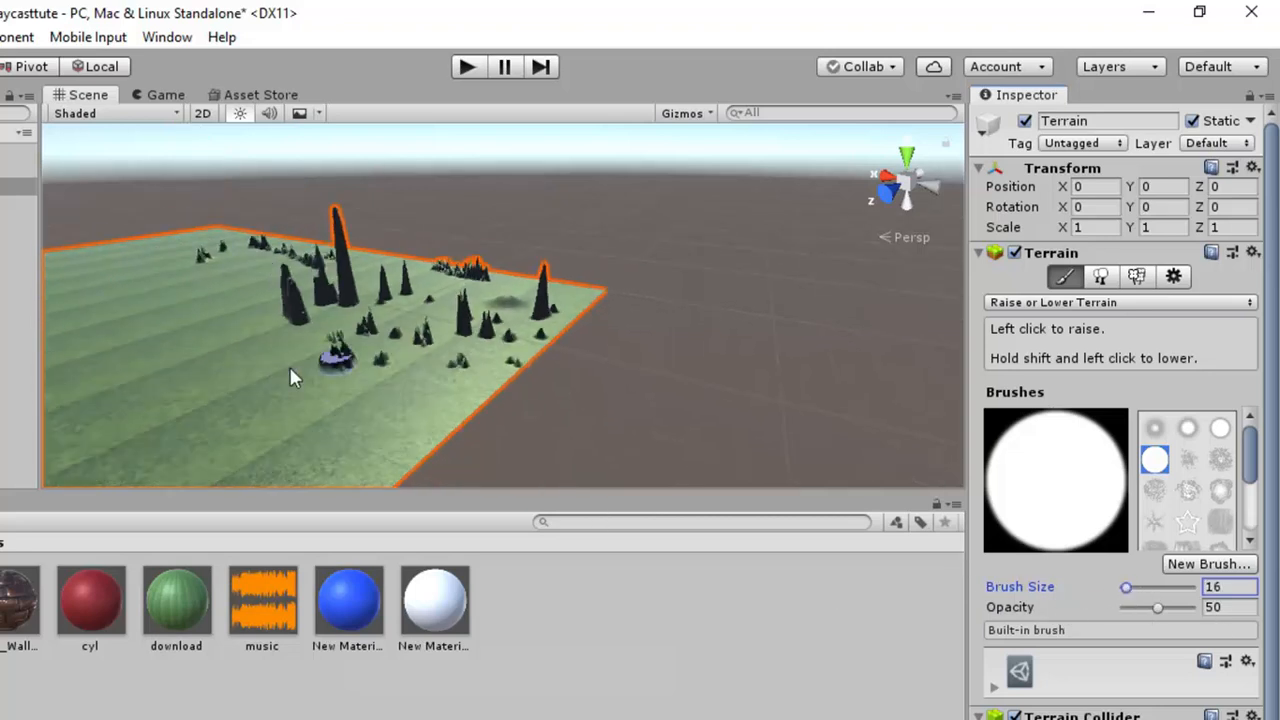
{"action": "left_click_drag", "start_coordinate": [94, 325], "coordinate": [158, 331]}
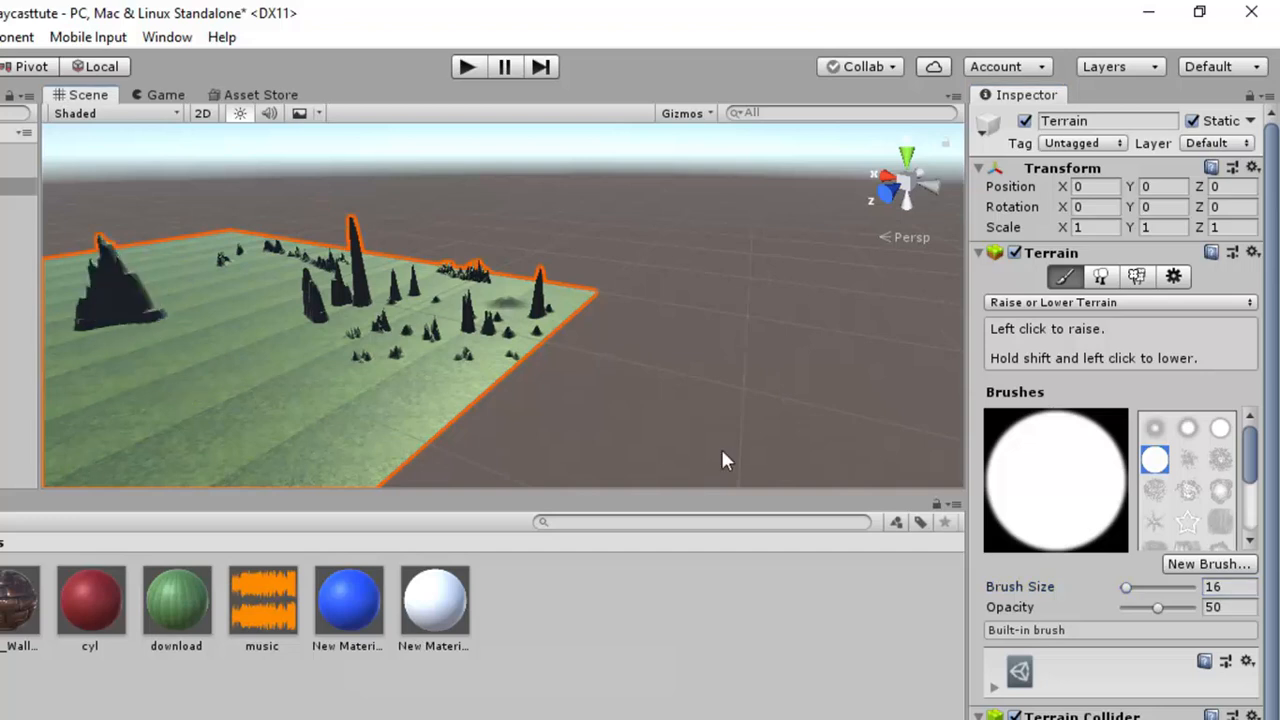
Raise a massive hill with the soft-edged round brush at size 94, and lower it to a curved ridge
{"action": "left_click", "coordinate": [1220, 430]}
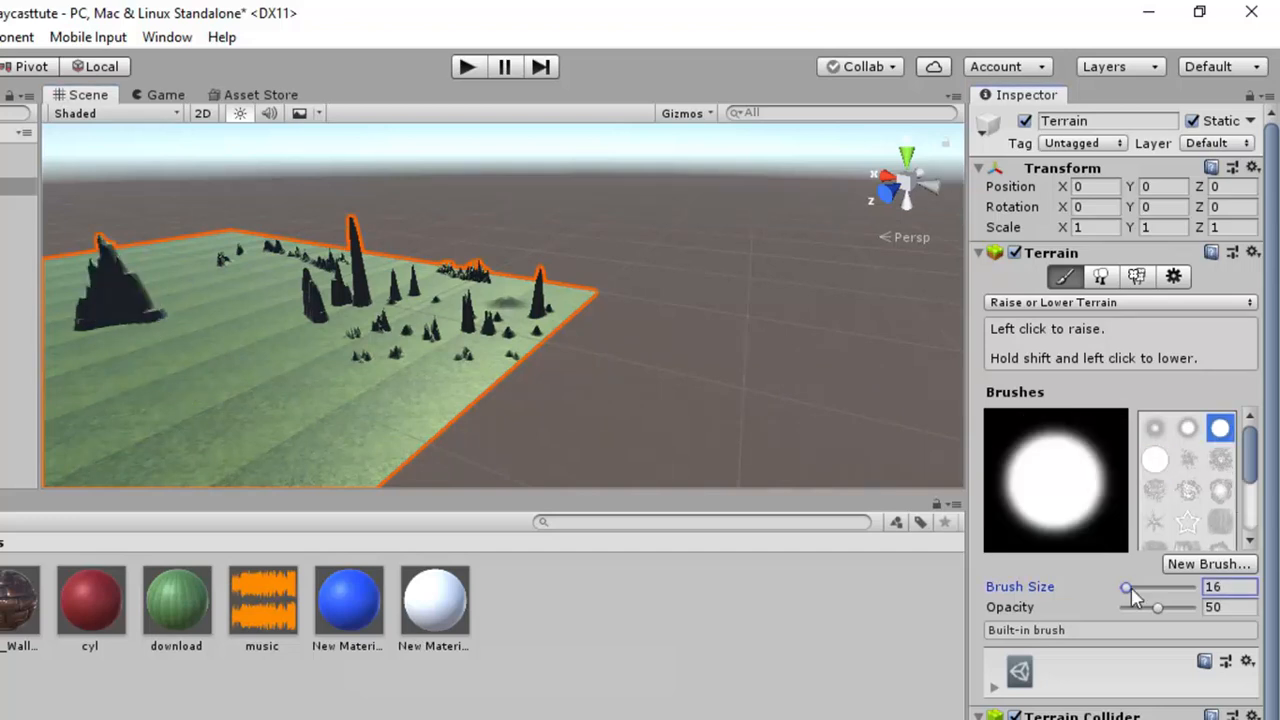
{"action": "left_click_drag", "start_coordinate": [1135, 595], "coordinate": [1142, 593]}
{"action": "mouse_move", "coordinate": [200, 429]}
{"action": "left_mouse_down"}
{"action": "mouse_move", "coordinate": [209, 394]}
{"action": "mouse_move", "coordinate": [389, 486]}
{"action": "mouse_move", "coordinate": [210, 330]}
{"action": "left_mouse_up"}
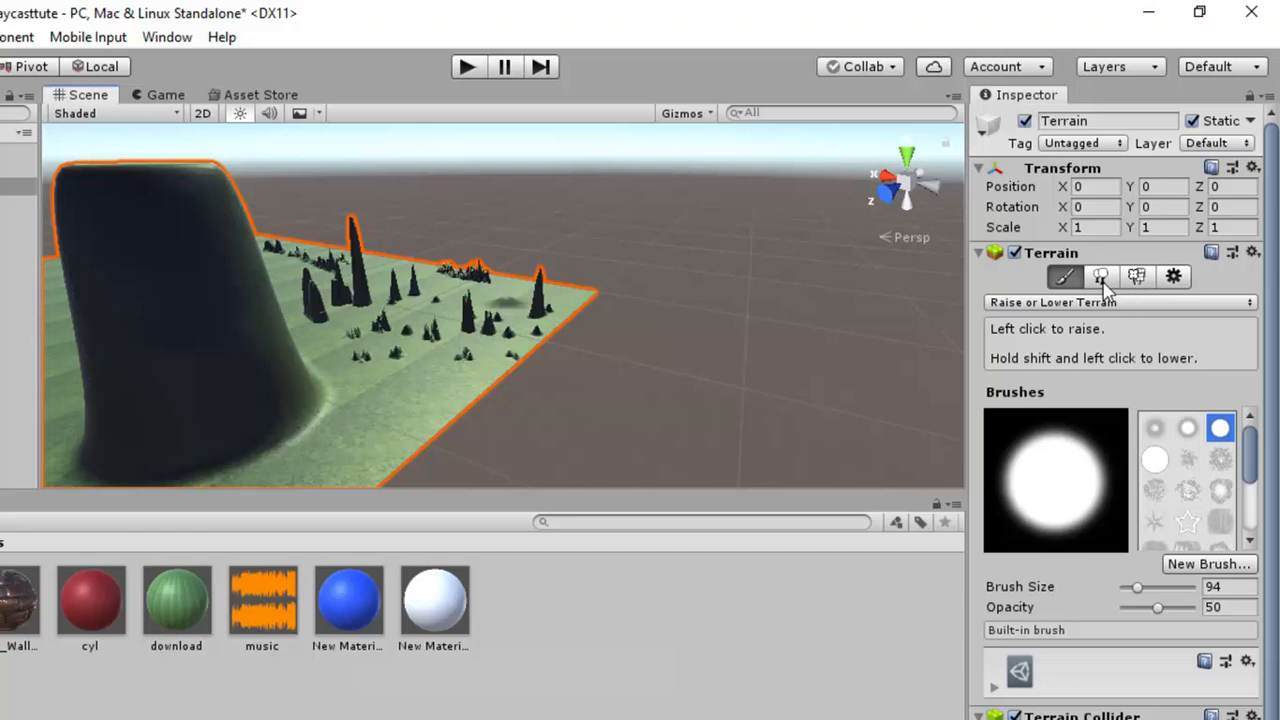
{"action": "mouse_move", "coordinate": [337, 300]}
{"action": "left_mouse_down"}
{"action": "mouse_move", "coordinate": [131, 229]}
{"action": "mouse_move", "coordinate": [146, 222]}
{"action": "left_mouse_up"}
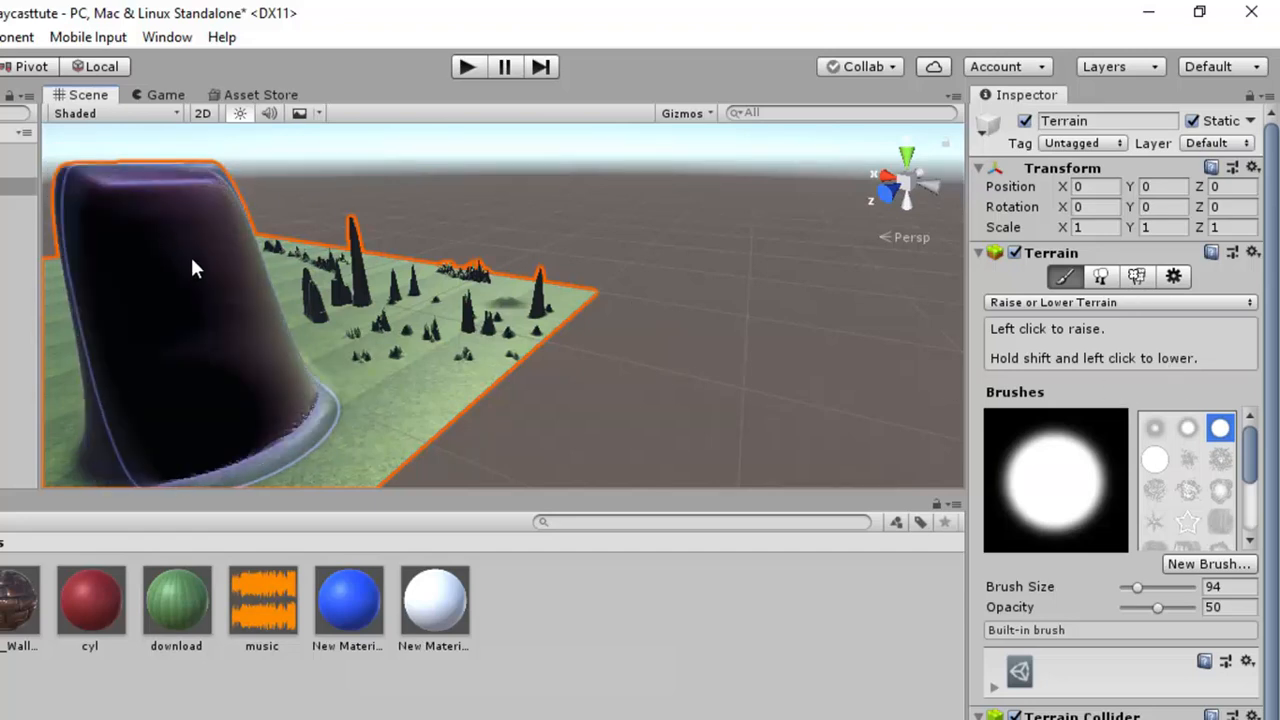
{"action": "mouse_move", "coordinate": [172, 257]}
{"action": "left_mouse_down"}
{"action": "mouse_move", "coordinate": [194, 283]}
{"action": "mouse_move", "coordinate": [146, 251]}
{"action": "mouse_move", "coordinate": [129, 213]}
{"action": "mouse_move", "coordinate": [149, 211]}
{"action": "mouse_move", "coordinate": [157, 234]}
{"action": "left_mouse_up"}
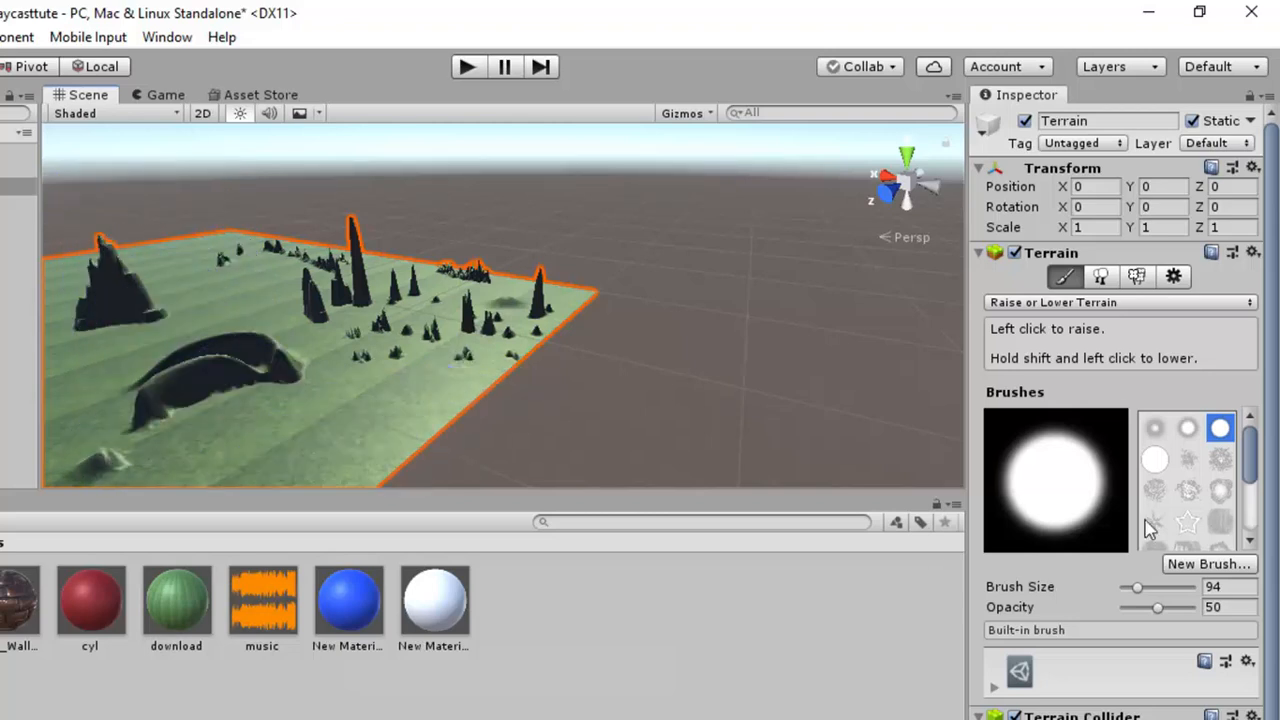
Raise smooth peaks near the front edge and small hills behind the curved ridge with the softest round brush at size 16
{"action": "left_click_drag", "start_coordinate": [1129, 590], "coordinate": [1124, 590]}
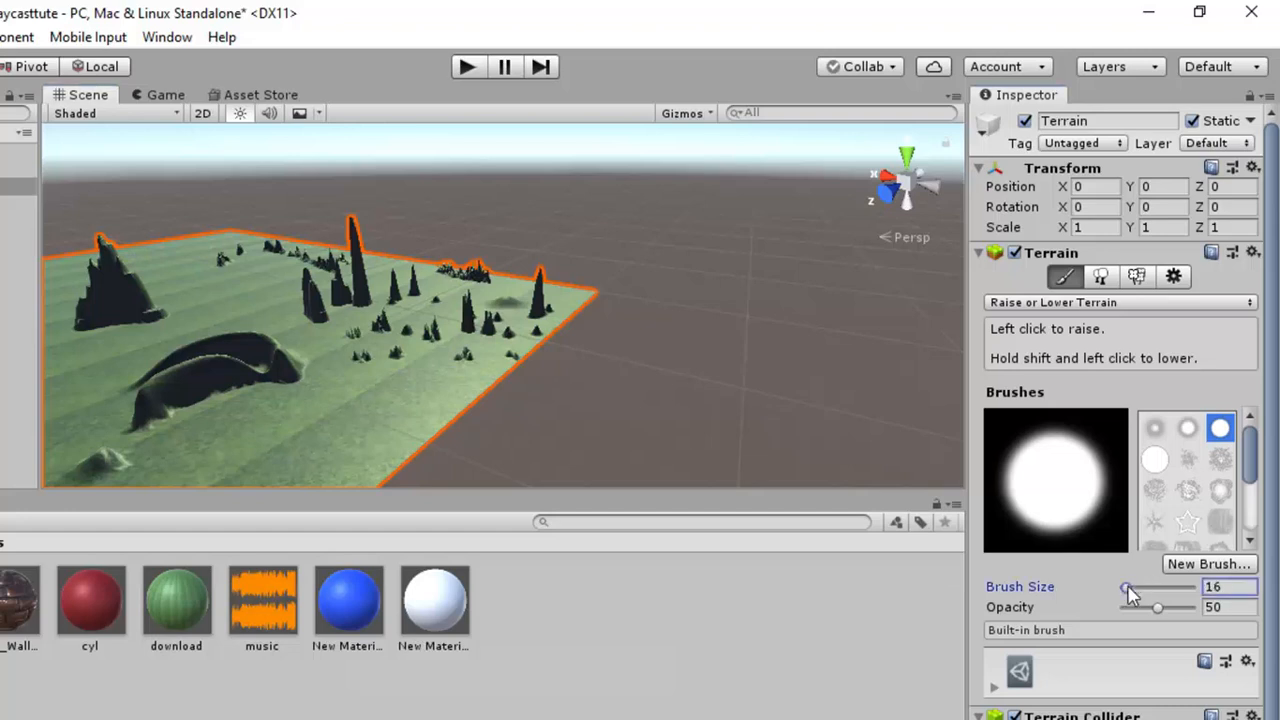
{"action": "left_click", "coordinate": [1154, 429]}
{"action": "left_click", "coordinate": [354, 434]}
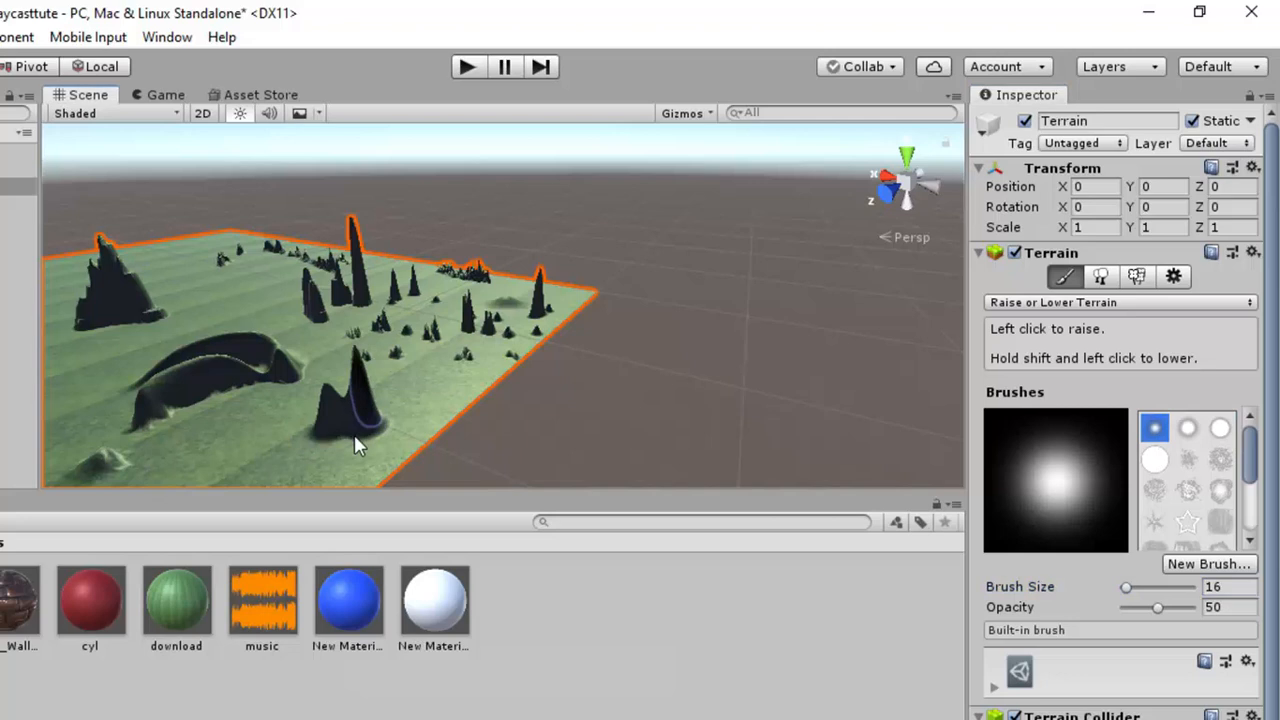
{"action": "left_click_drag", "start_coordinate": [354, 434], "coordinate": [262, 458]}
{"action": "left_click_drag", "start_coordinate": [187, 328], "coordinate": [270, 305]}
{"action": "left_click", "coordinate": [270, 305]}
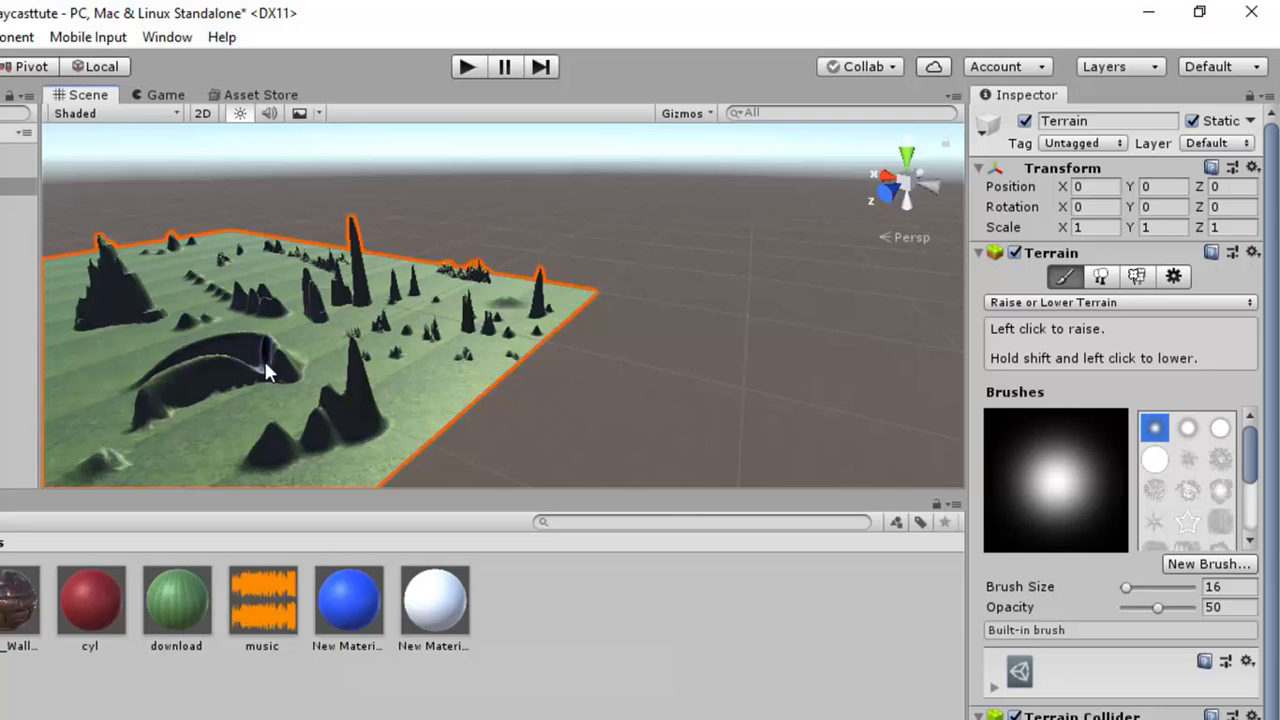
Raise more smooth hills on the empty near side and toward the far edge with the softest round brush
{"action": "scroll", "coordinate": [181, 336], "scroll_direction": "down", "scroll_amount": 3}
{"action": "left_click_drag", "start_coordinate": [98, 317], "coordinate": [64, 313]}
{"action": "mouse_move", "coordinate": [128, 374]}
{"action": "left_mouse_down"}
{"action": "mouse_move", "coordinate": [143, 390]}
{"action": "mouse_move", "coordinate": [101, 456]}
{"action": "mouse_move", "coordinate": [125, 416]}
{"action": "left_mouse_up"}
{"action": "left_click_drag", "start_coordinate": [165, 262], "coordinate": [131, 274]}
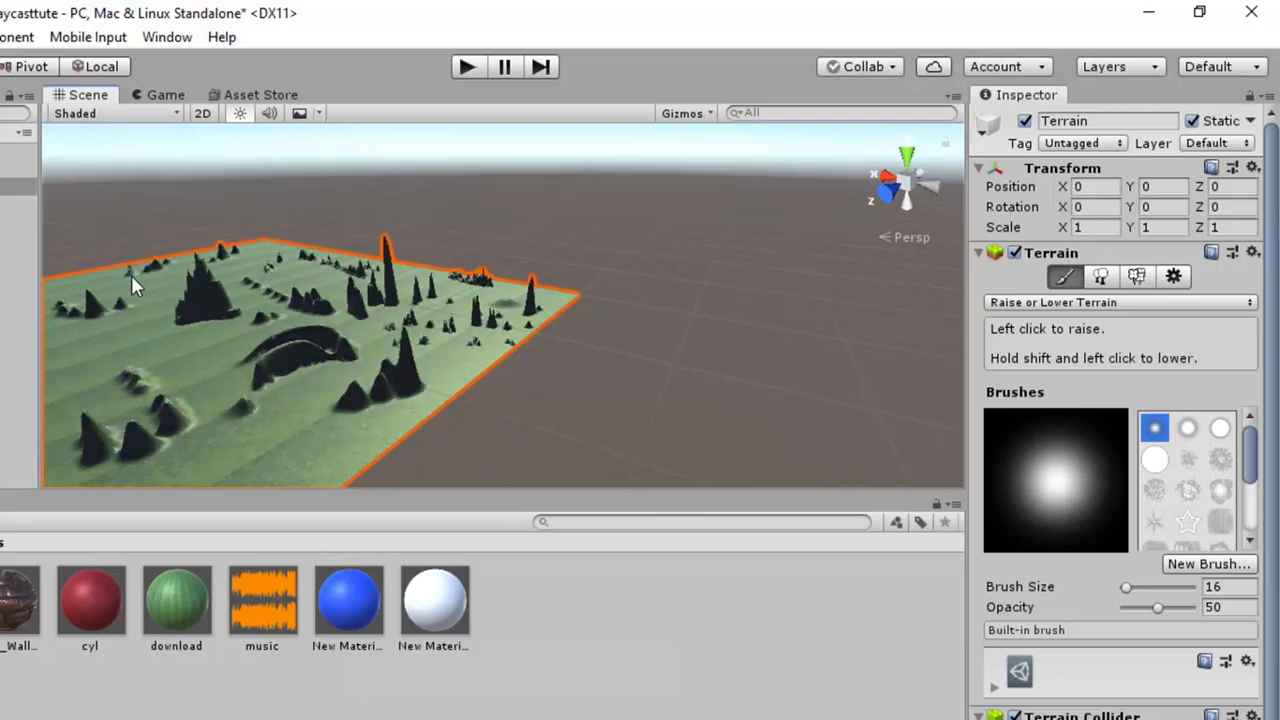
Raise a jagged ridge beside the rocky mountain with the swirly cloud brush, and spike clusters in the foreground with the solid-dots brush
{"action": "left_click", "coordinate": [1230, 490]}
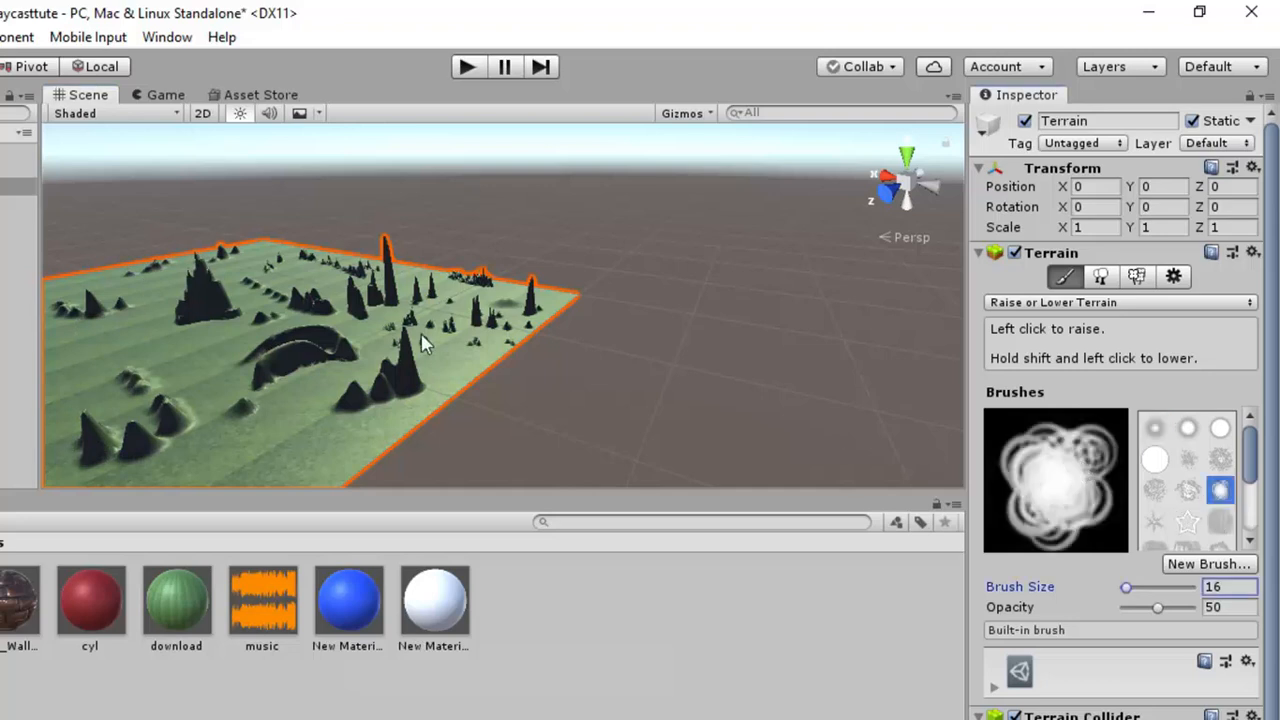
{"action": "mouse_move", "coordinate": [200, 357]}
{"action": "left_mouse_down"}
{"action": "mouse_move", "coordinate": [157, 344]}
{"action": "mouse_move", "coordinate": [131, 358]}
{"action": "left_mouse_up"}
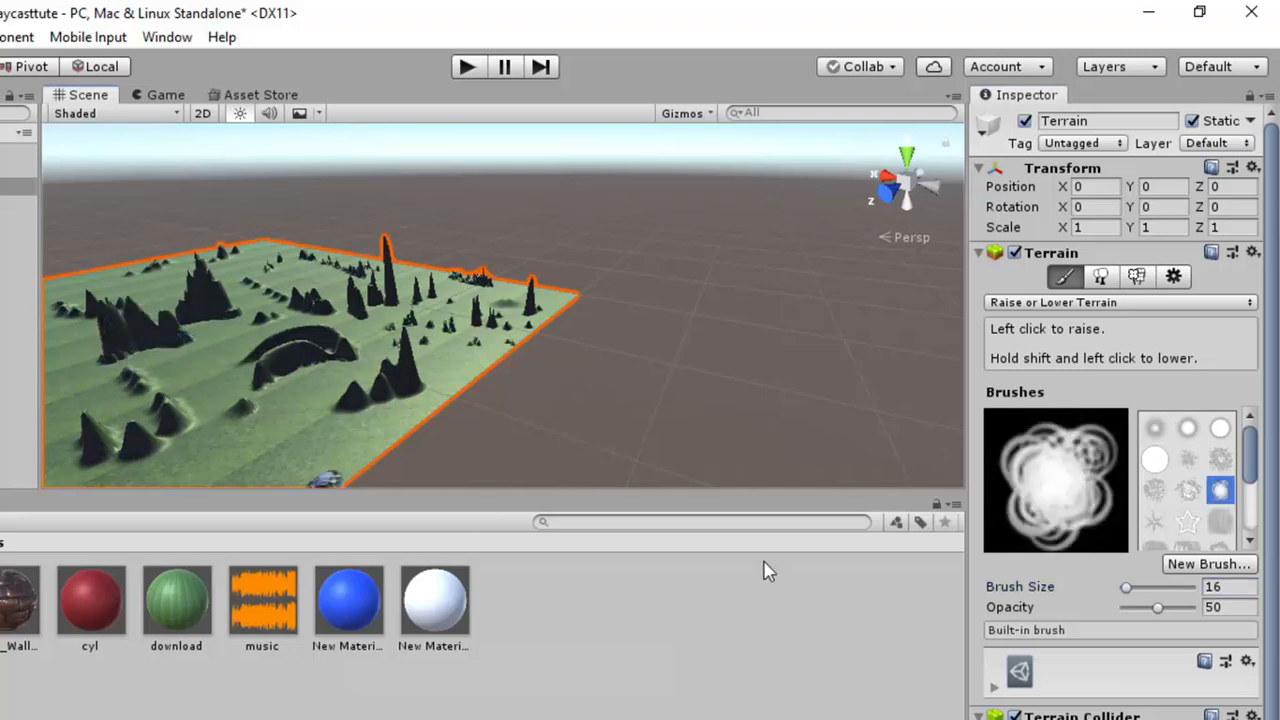
{"action": "scroll", "coordinate": [1195, 500], "scroll_direction": "down", "scroll_amount": 3}
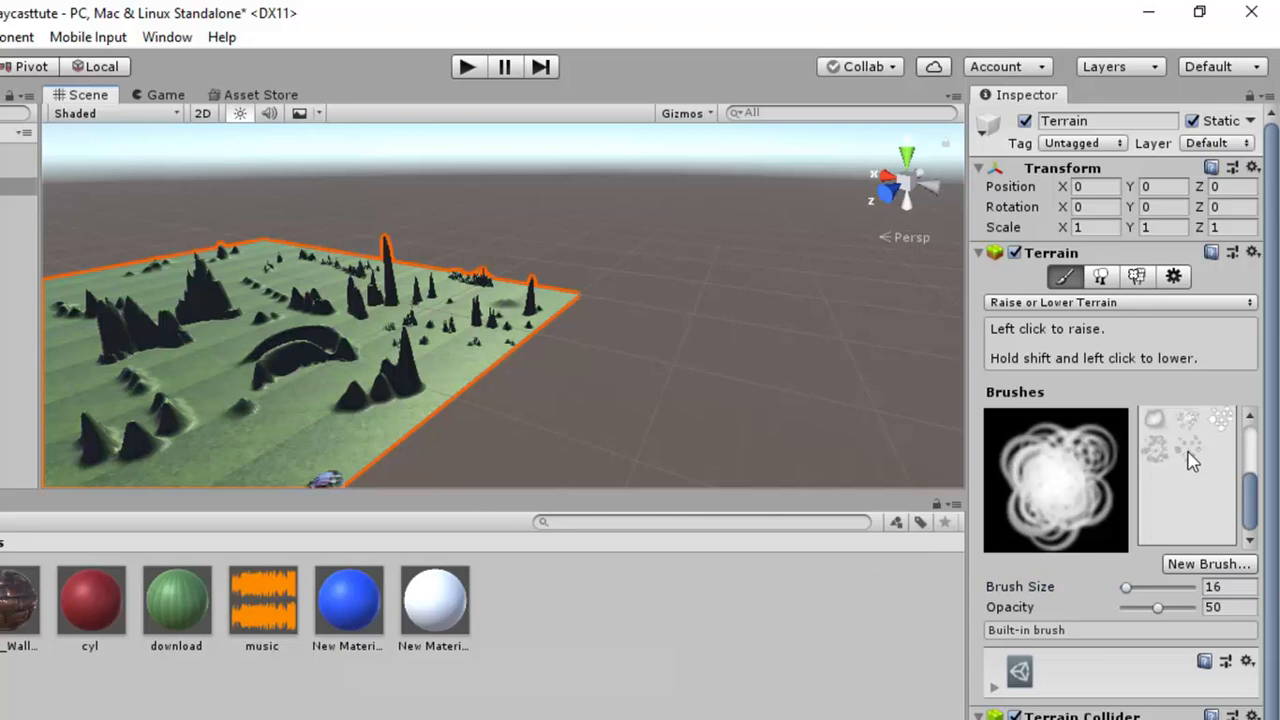
{"action": "left_click", "coordinate": [1221, 420]}
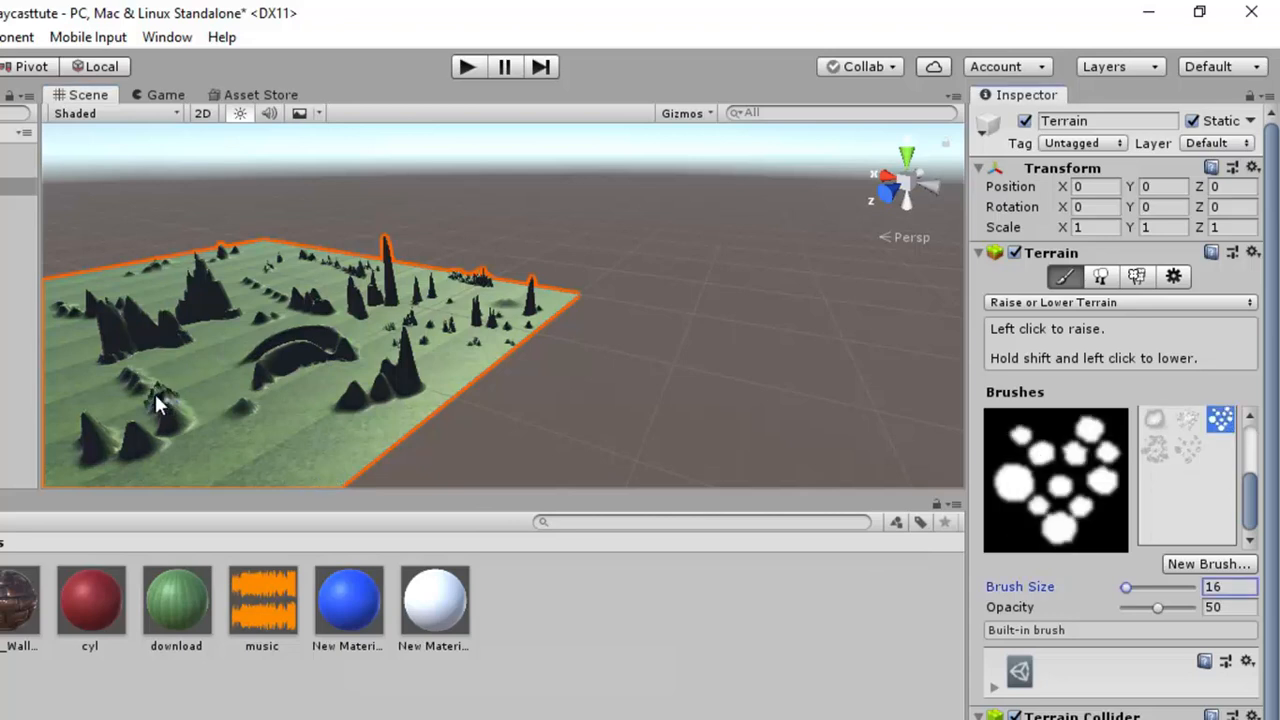
{"action": "left_click", "coordinate": [211, 363]}
{"action": "left_click_drag", "start_coordinate": [211, 363], "coordinate": [185, 441]}
{"action": "mouse_move", "coordinate": [283, 476]}
{"action": "left_mouse_down"}
{"action": "mouse_move", "coordinate": [206, 486]}
{"action": "mouse_move", "coordinate": [337, 434]}
{"action": "mouse_move", "coordinate": [345, 415]}
{"action": "left_mouse_up"}
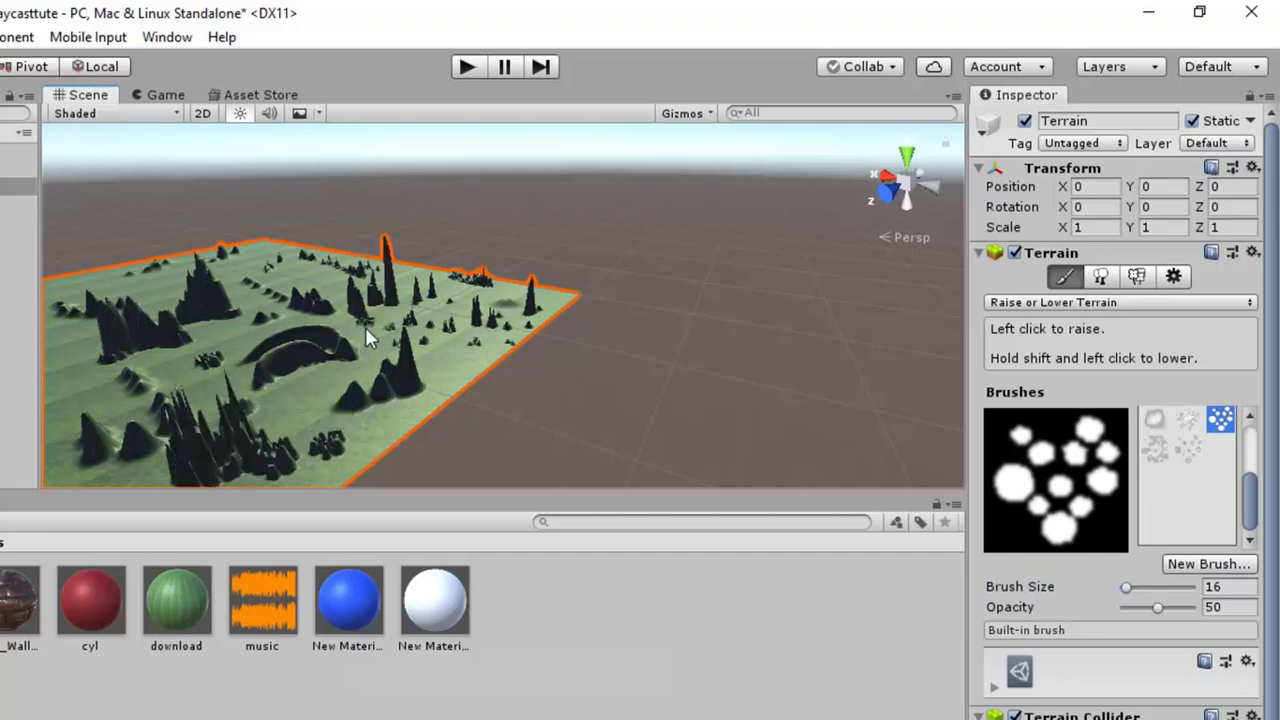
{"action": "scroll", "coordinate": [366, 330], "scroll_direction": "down", "scroll_amount": 1}
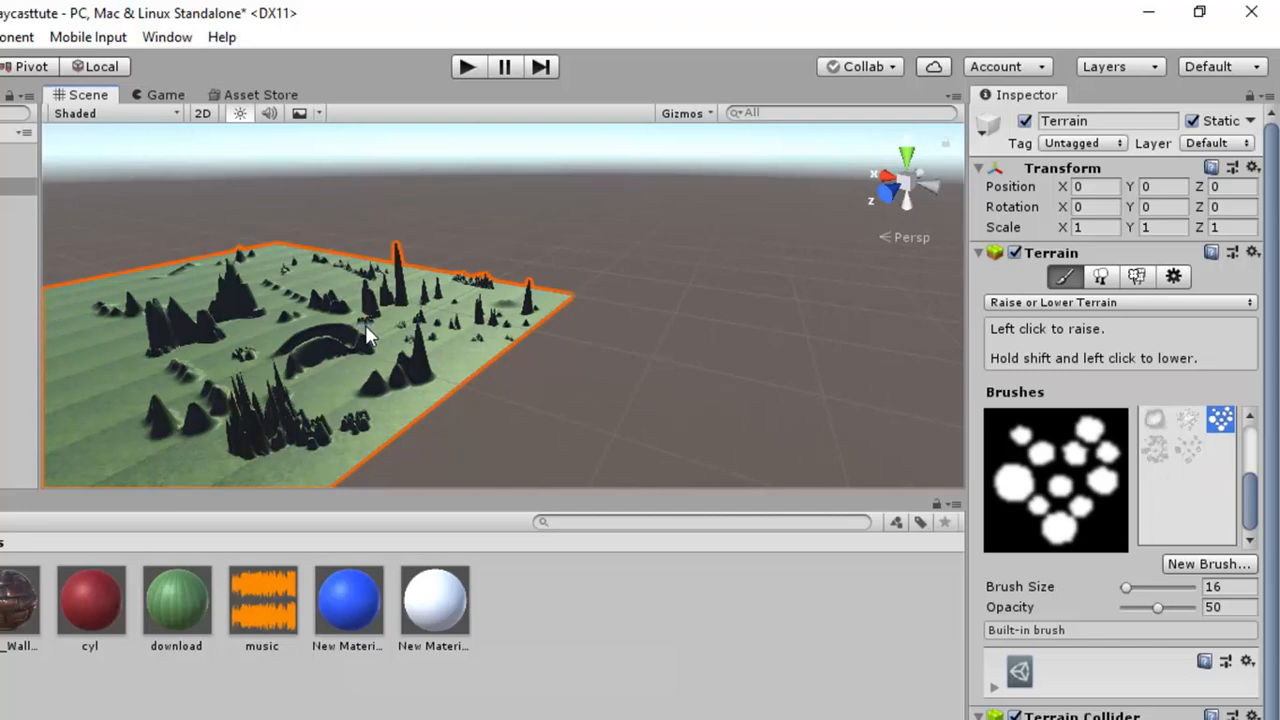
Switch the terrain to Paint Trees and open the Add Tree dialog
{"action": "left_click", "coordinate": [1106, 282]}
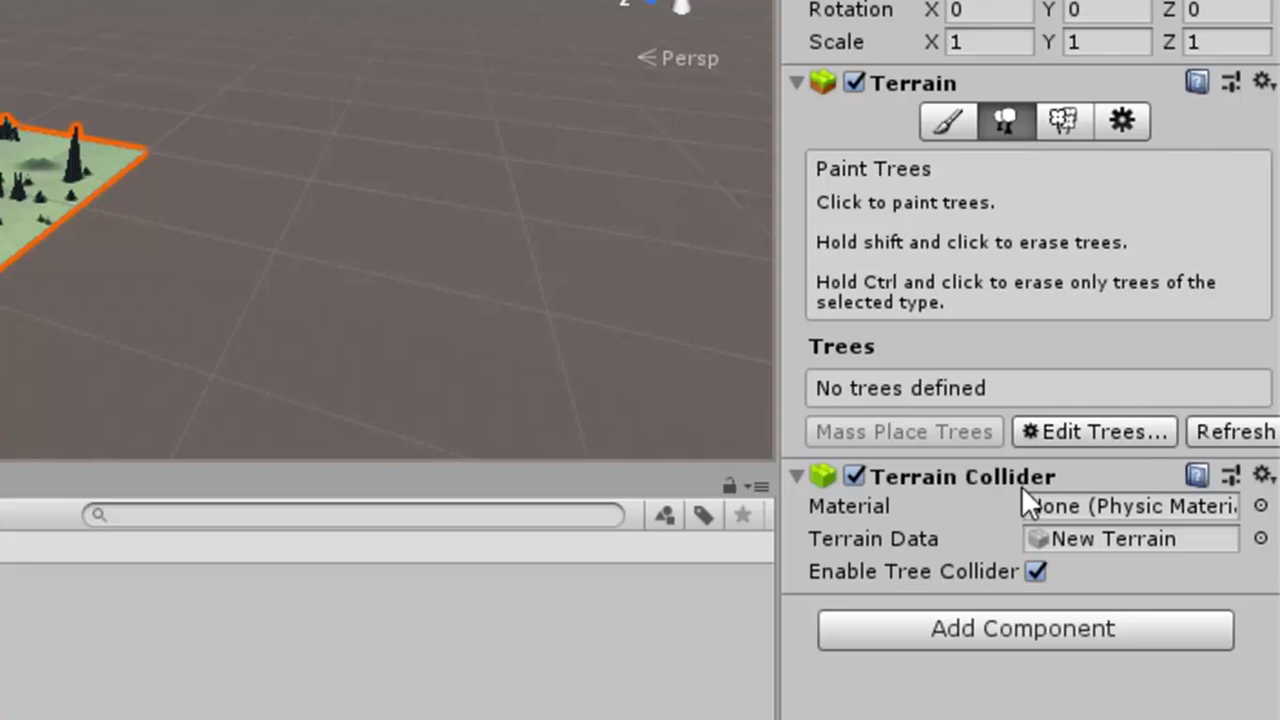
{"action": "left_click", "coordinate": [1084, 433]}
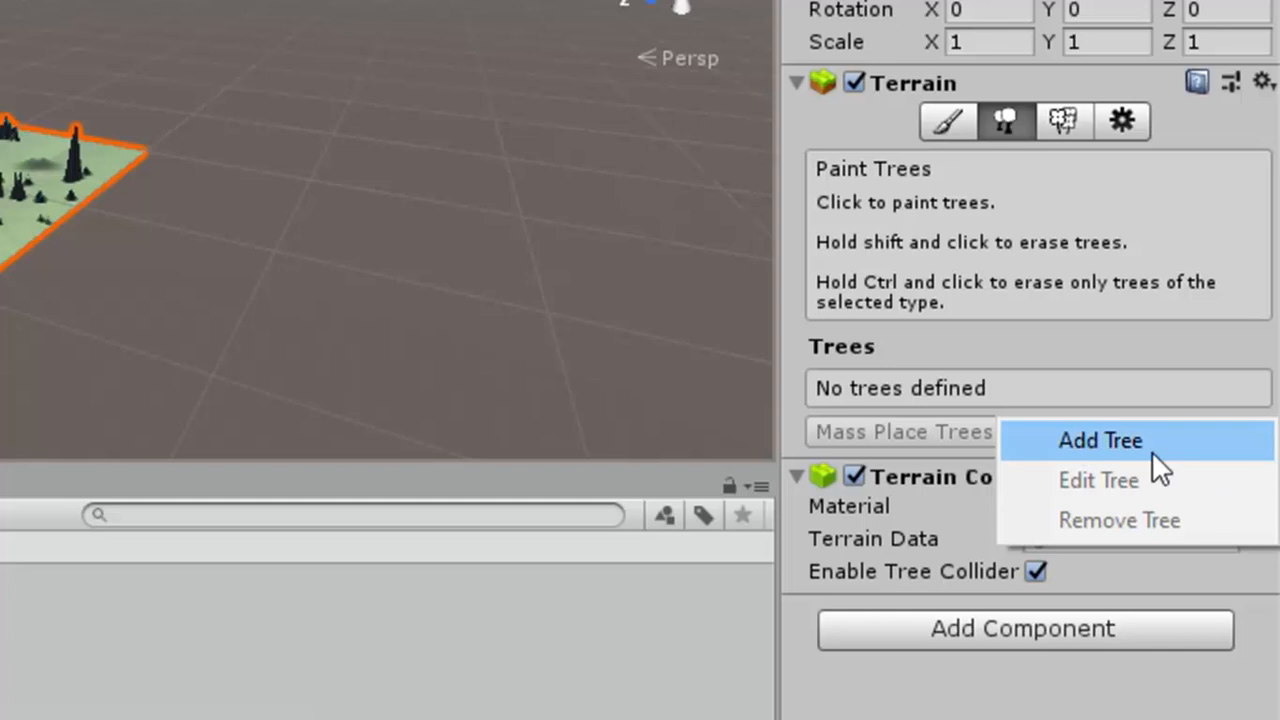
{"action": "left_click", "coordinate": [1152, 453]}
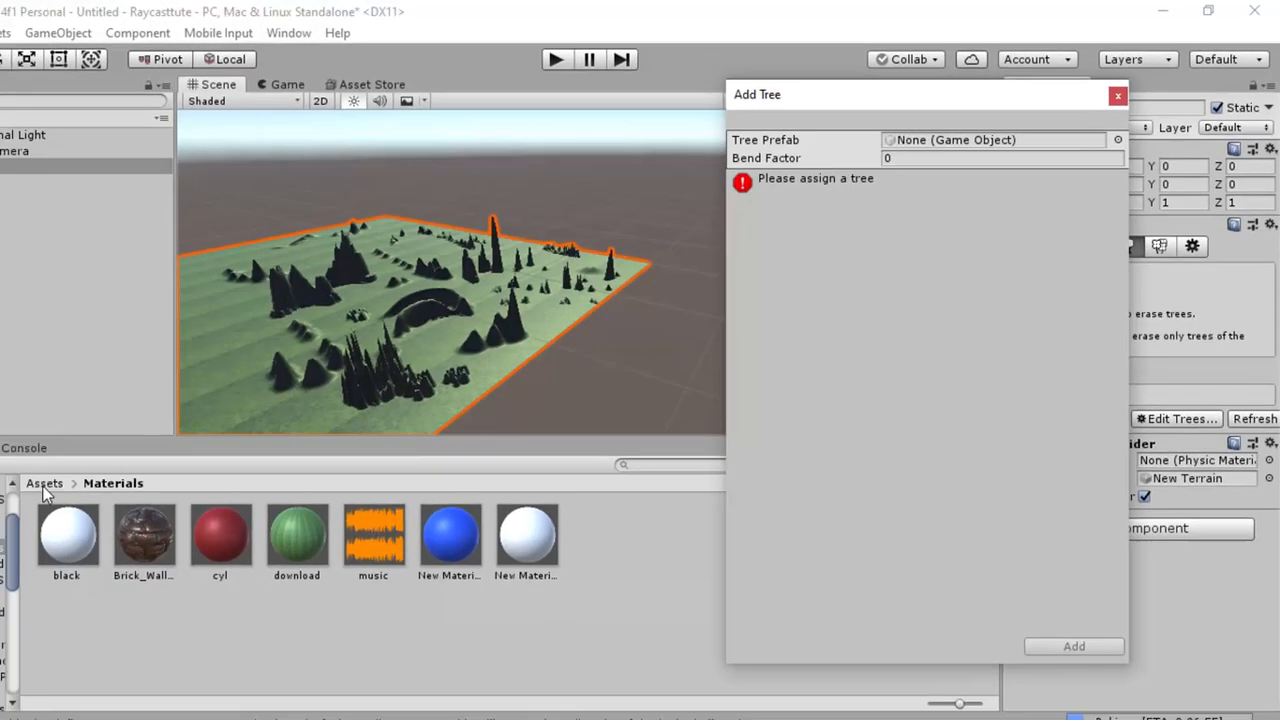
Open the project folder Assets/Standard Assets/Environment/SpeedTree/Broadleaf
{"action": "left_click", "coordinate": [48, 487]}
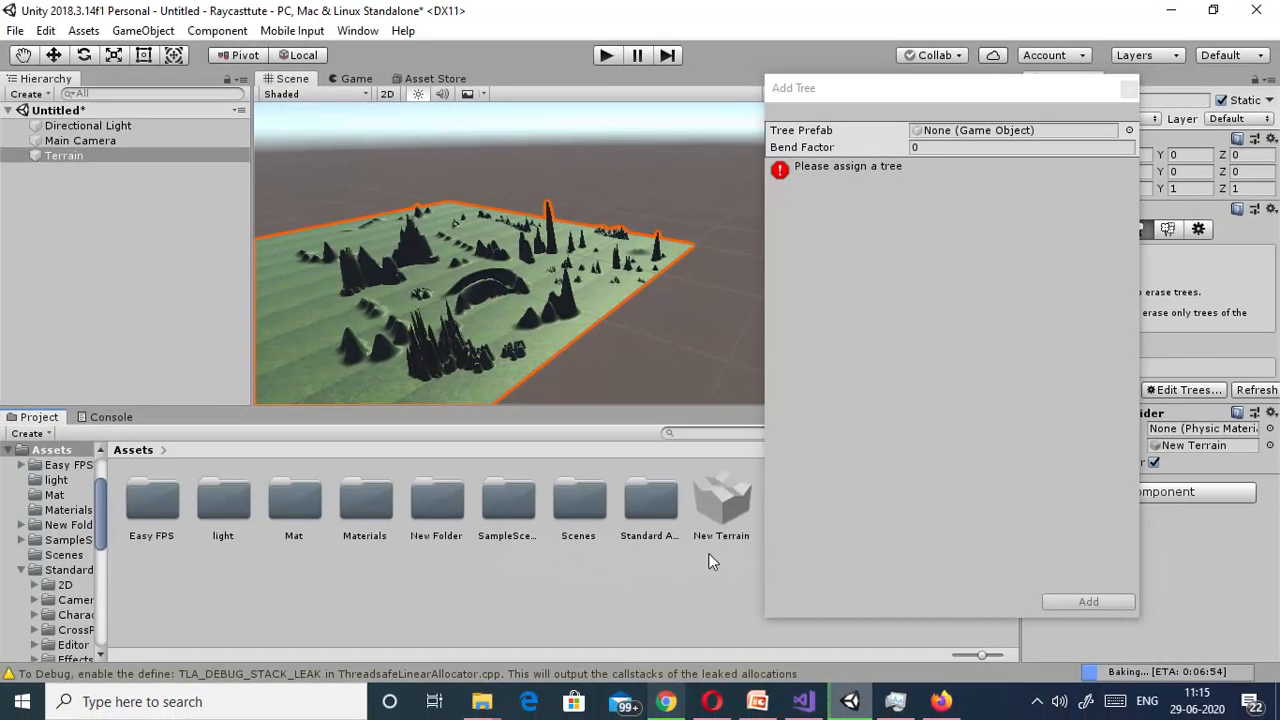
{"action": "double_click", "coordinate": [655, 502]}
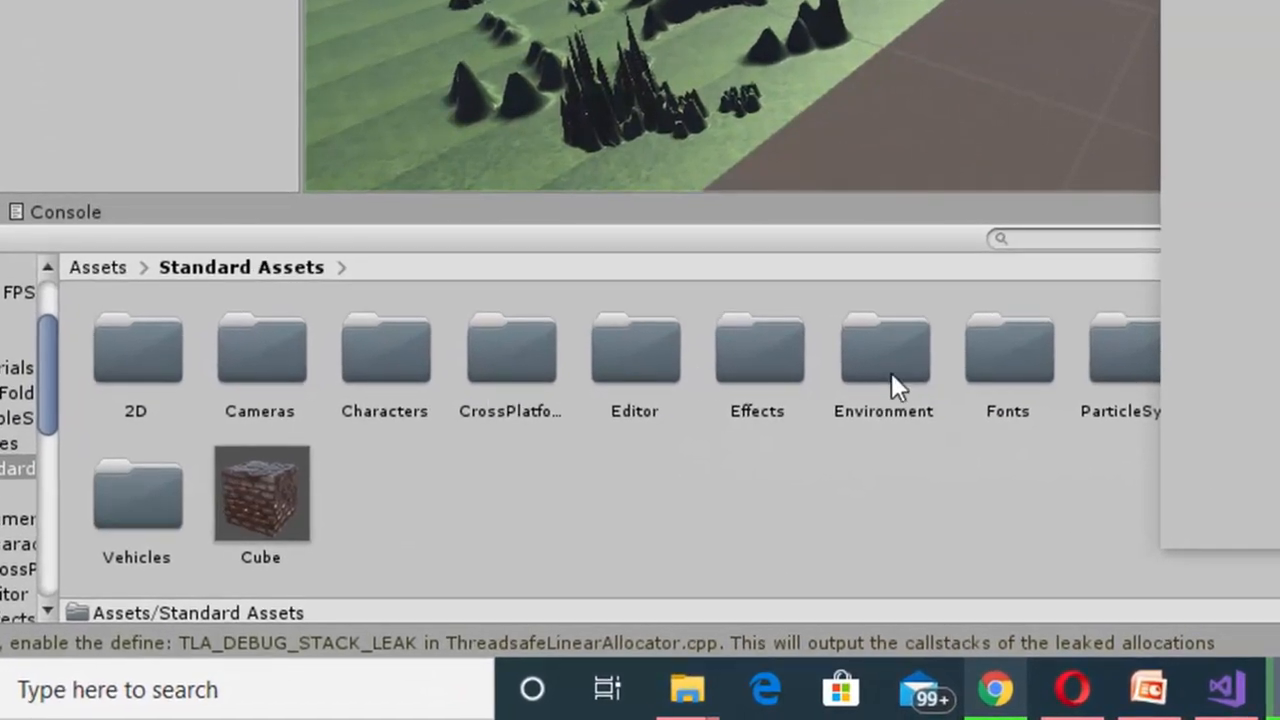
{"action": "left_click", "coordinate": [893, 378]}
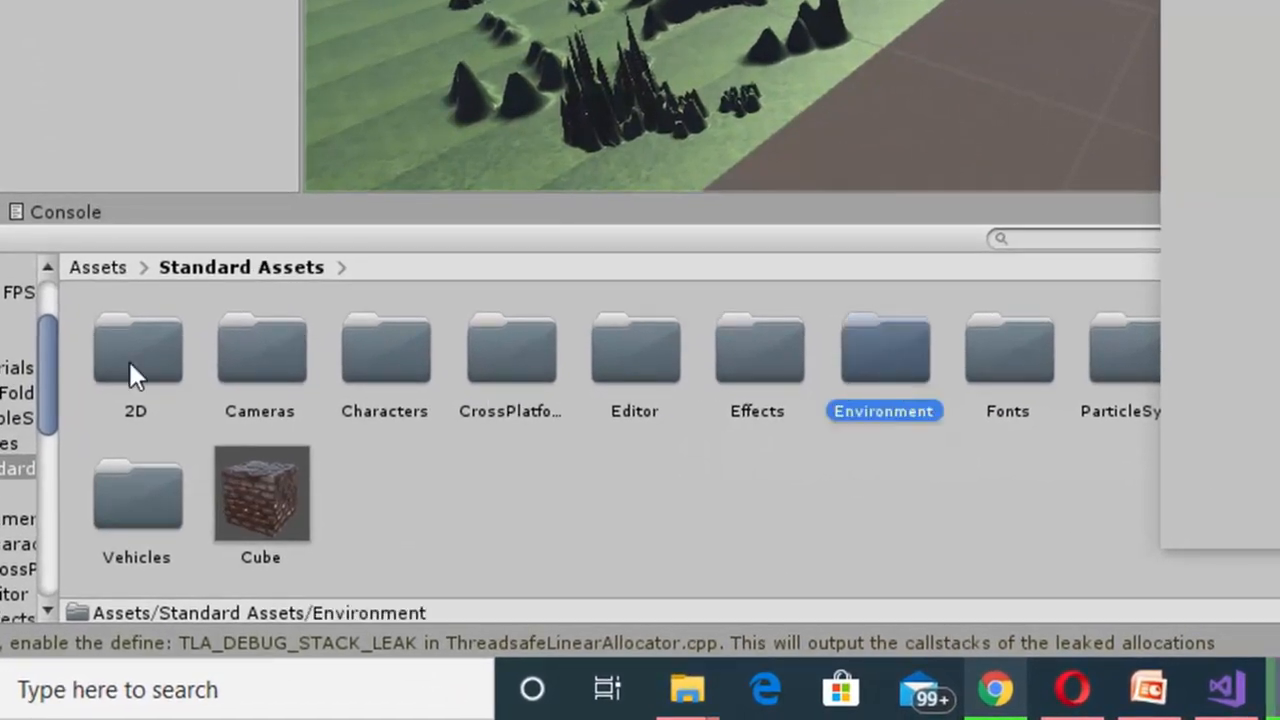
{"action": "double_click", "coordinate": [896, 362]}
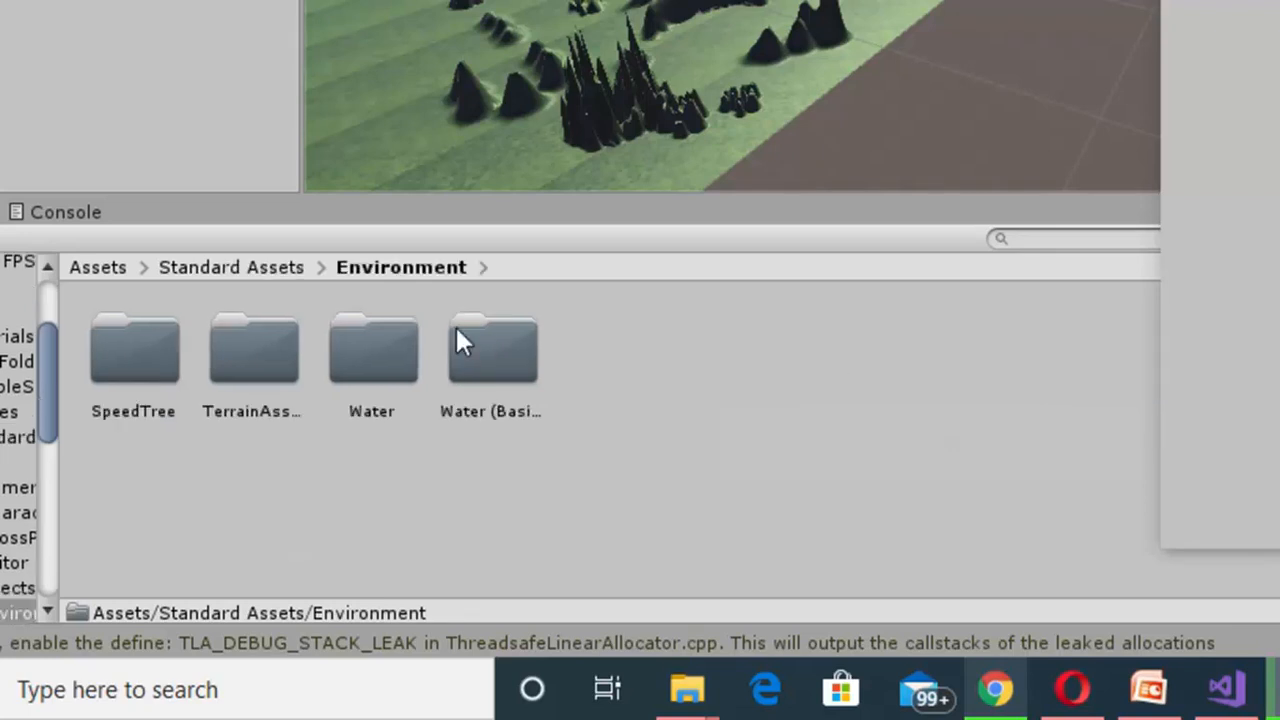
{"action": "double_click", "coordinate": [122, 378]}
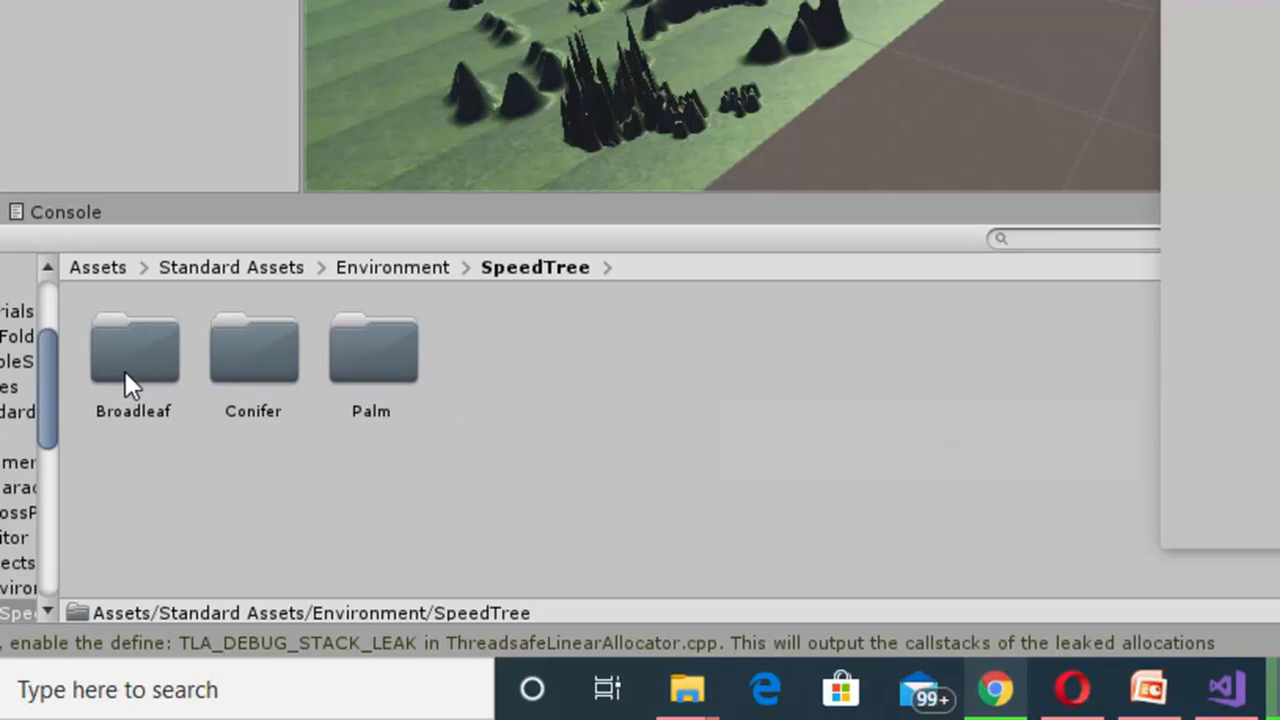
{"action": "left_click", "coordinate": [125, 371]}
{"action": "double_click", "coordinate": [125, 371]}
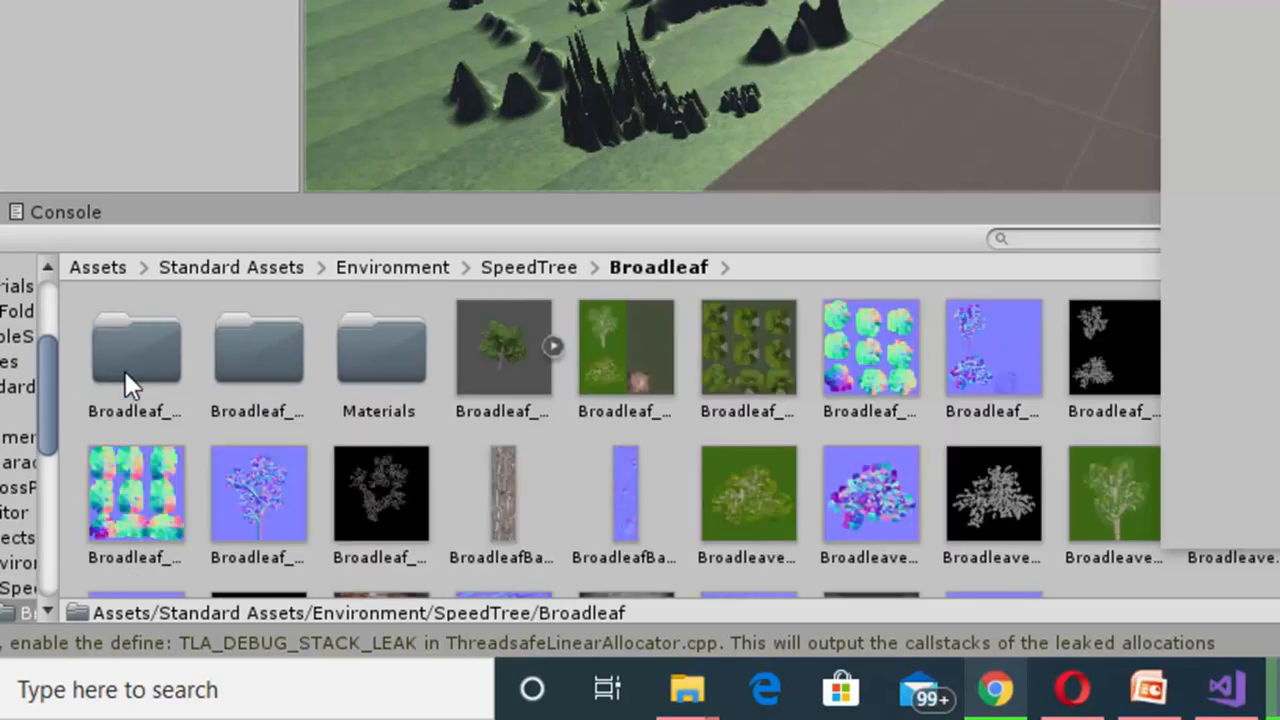
Assign the Broadleaf_Desktop tree from the Broadleaf folder as the Tree Prefab
{"action": "left_click", "coordinate": [490, 350]}
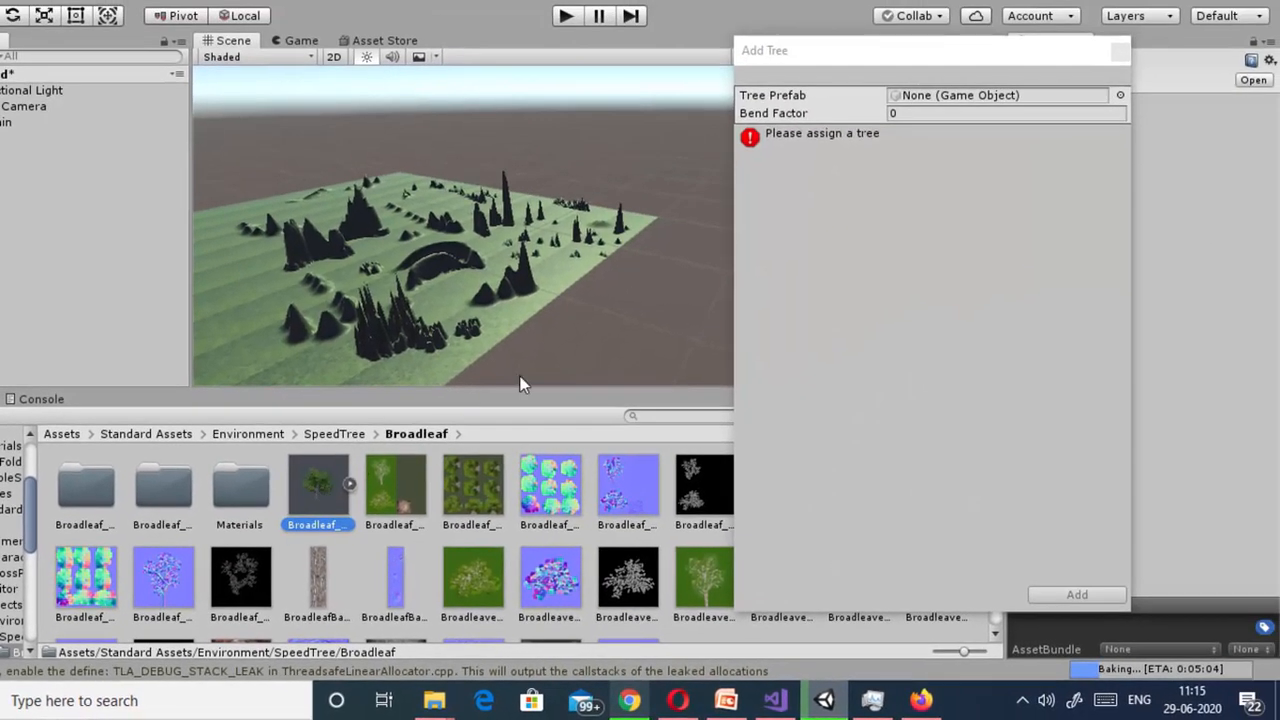
{"action": "left_click_drag", "start_coordinate": [520, 383], "coordinate": [751, 267]}
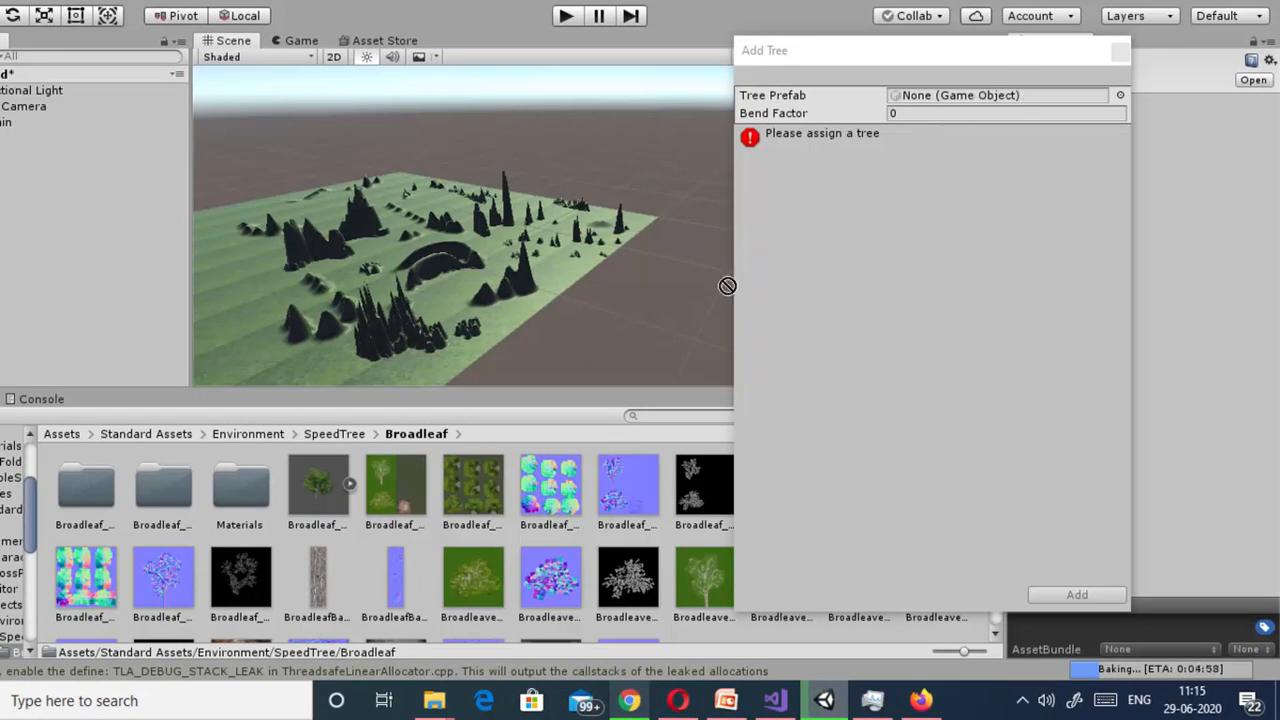
{"action": "left_click_drag", "start_coordinate": [1005, 66], "coordinate": [315, 487]}
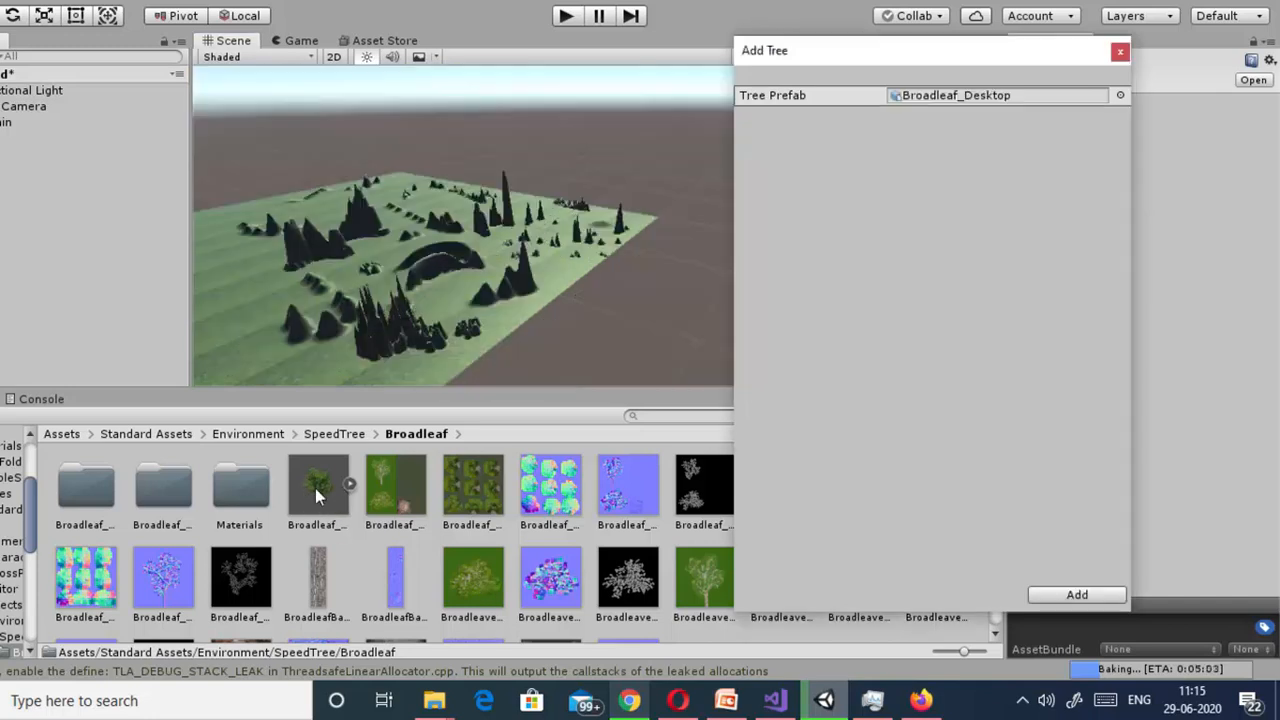
Add the Broadleaf tree to the terrain's tree list, reselect the terrain, and set Tree Density to 17
{"action": "left_click", "coordinate": [1084, 597]}
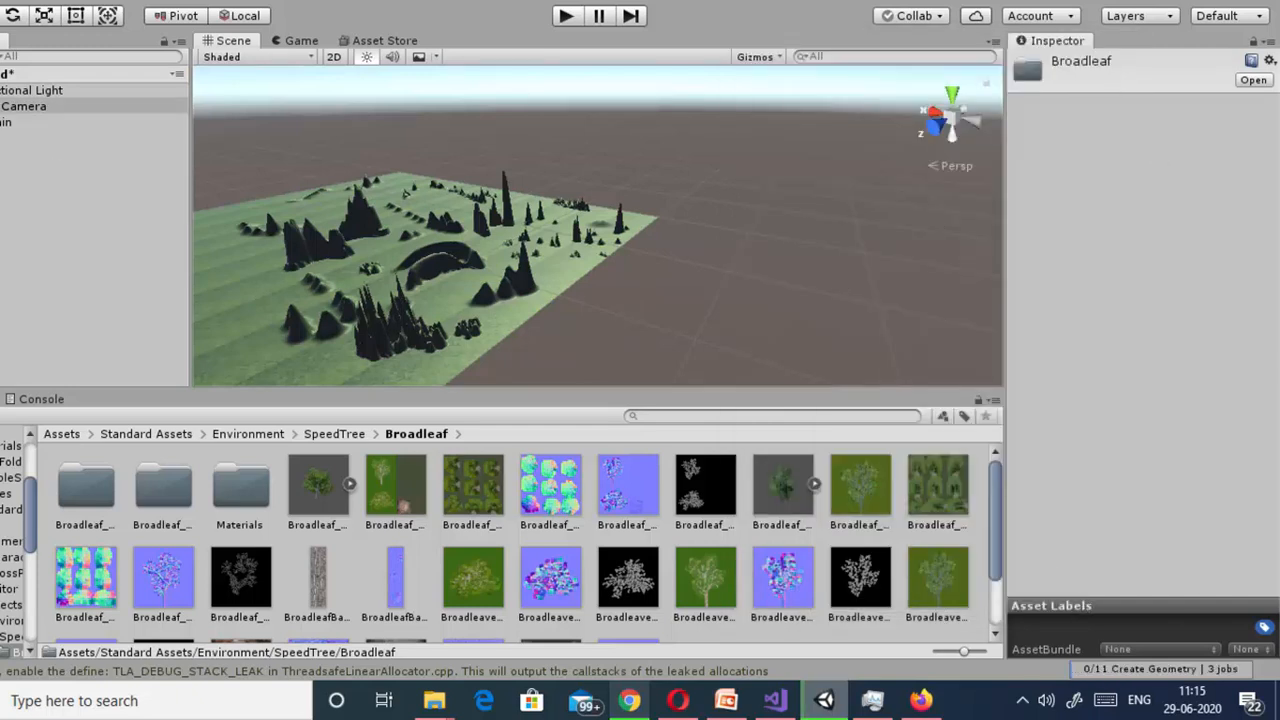
{"action": "left_click", "coordinate": [6, 122]}
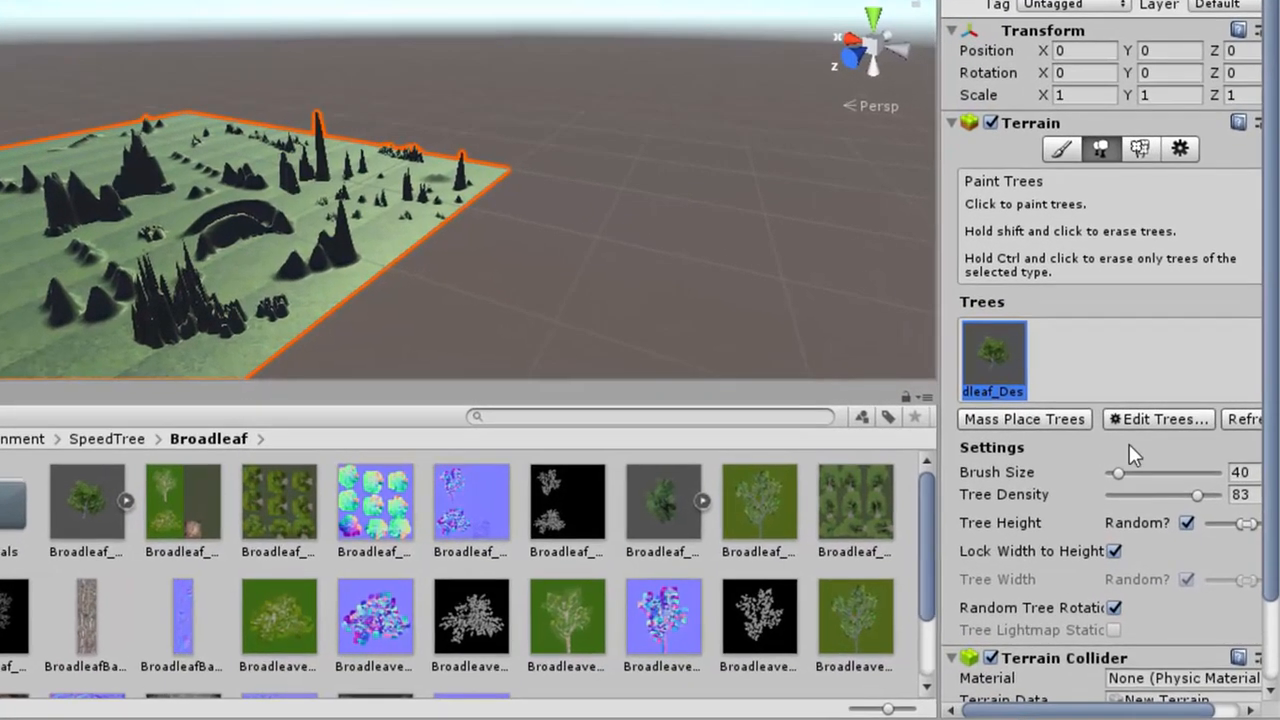
{"action": "left_click_drag", "start_coordinate": [1200, 498], "coordinate": [1121, 498]}
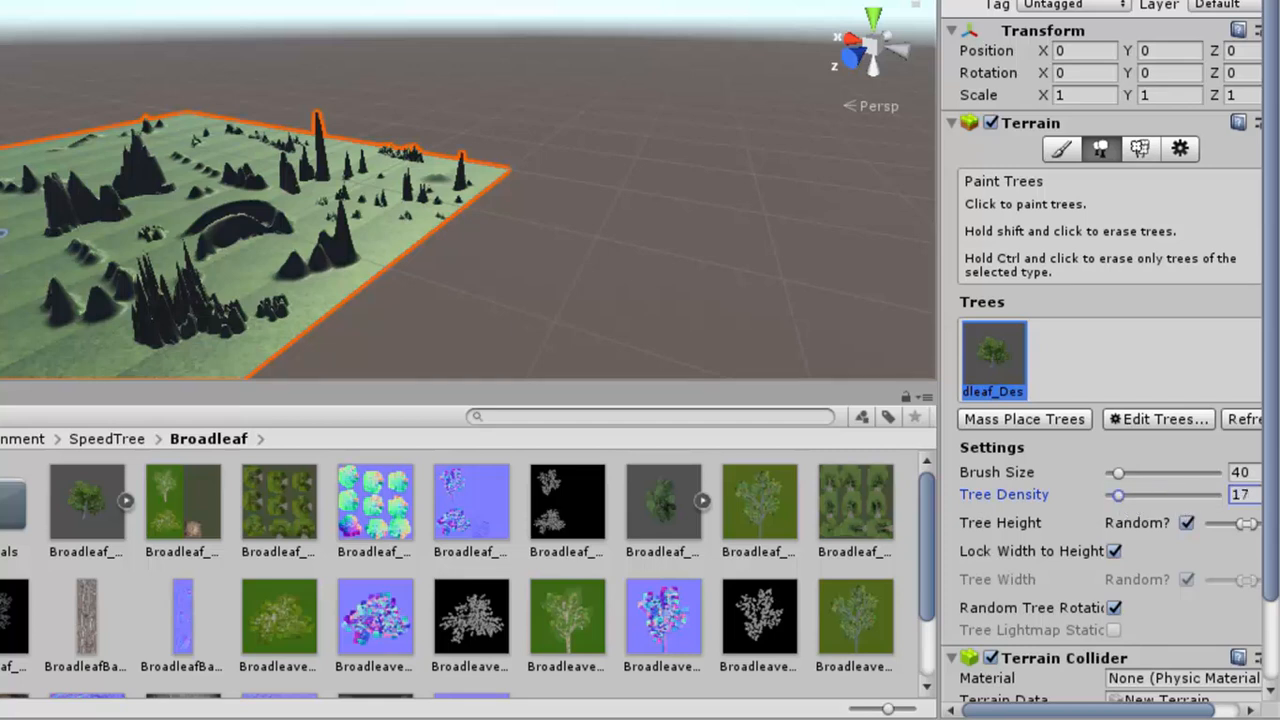
Paint scattered Broadleaf trees on the open grass beside the sculpted hills and towards the foreground
{"action": "left_click", "coordinate": [1, 248]}
{"action": "left_click", "coordinate": [20, 262]}
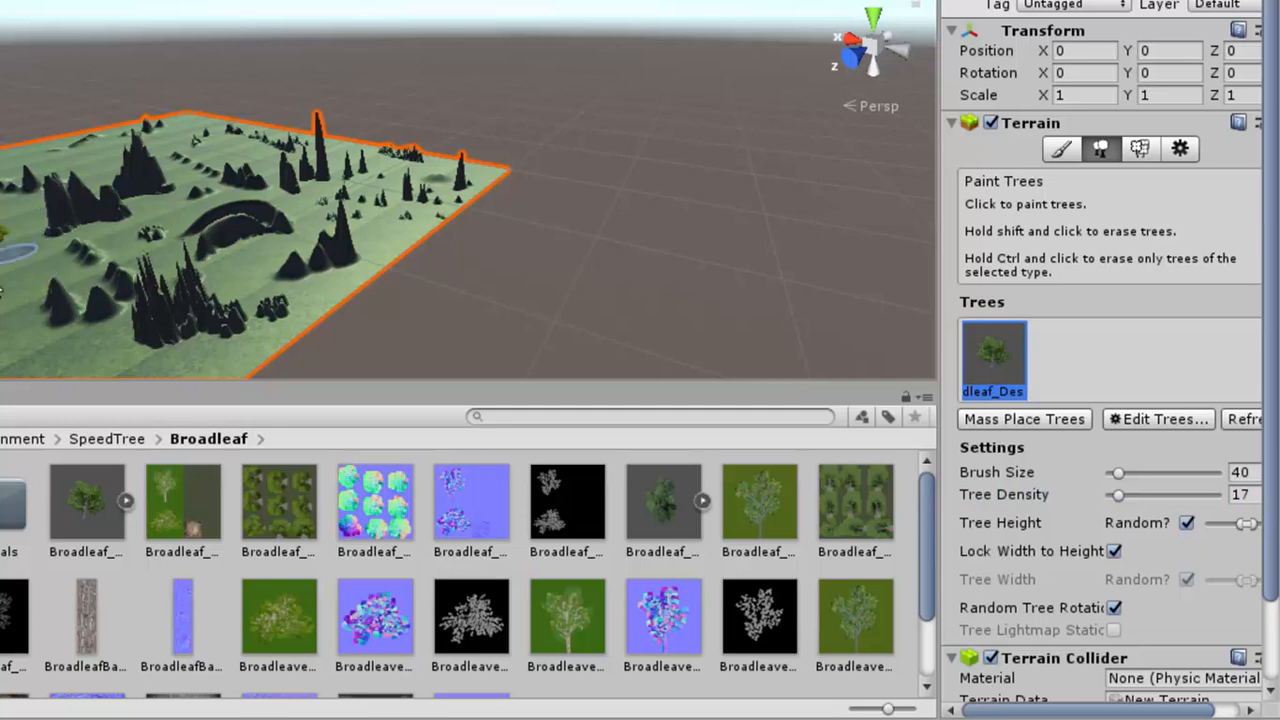
{"action": "scroll", "coordinate": [48, 272], "scroll_direction": "down", "scroll_amount": 4}
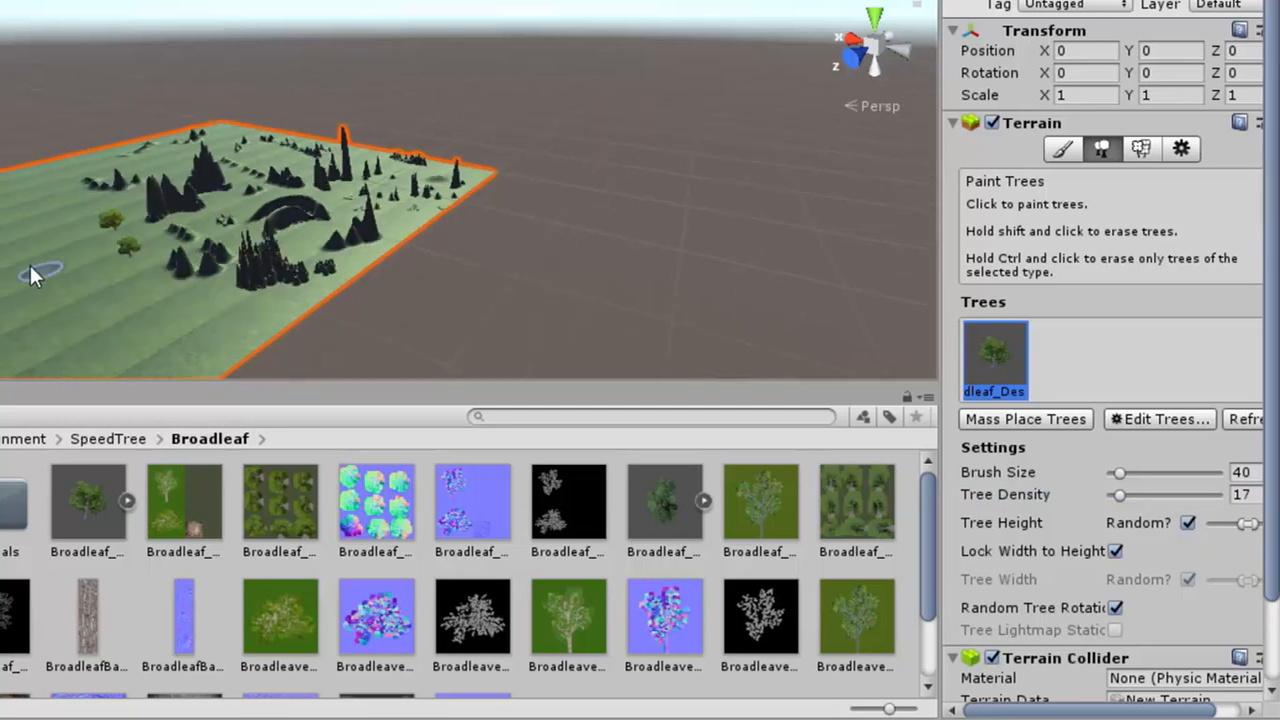
{"action": "left_click", "coordinate": [12, 250]}
{"action": "left_click", "coordinate": [44, 254]}
{"action": "left_click", "coordinate": [154, 426]}
{"action": "left_click", "coordinate": [284, 429]}
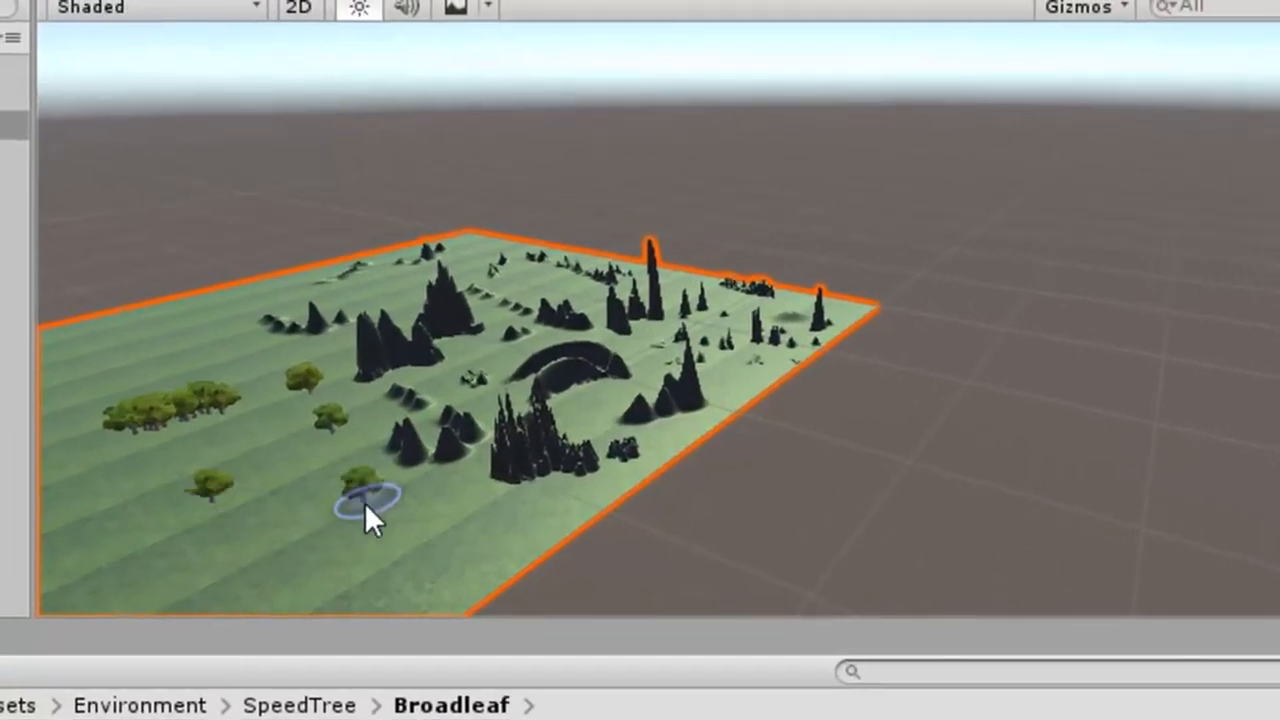
{"action": "left_click", "coordinate": [178, 475]}
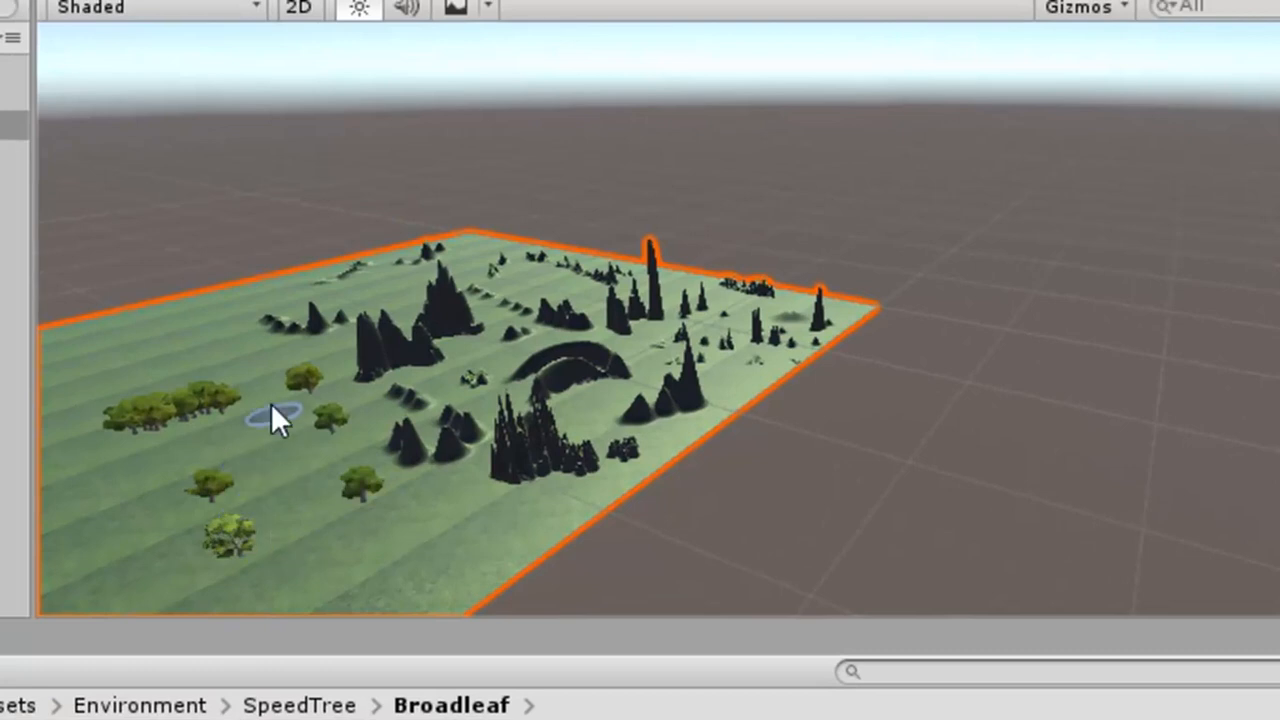
{"action": "left_click", "coordinate": [284, 470]}
{"action": "left_click", "coordinate": [454, 538]}
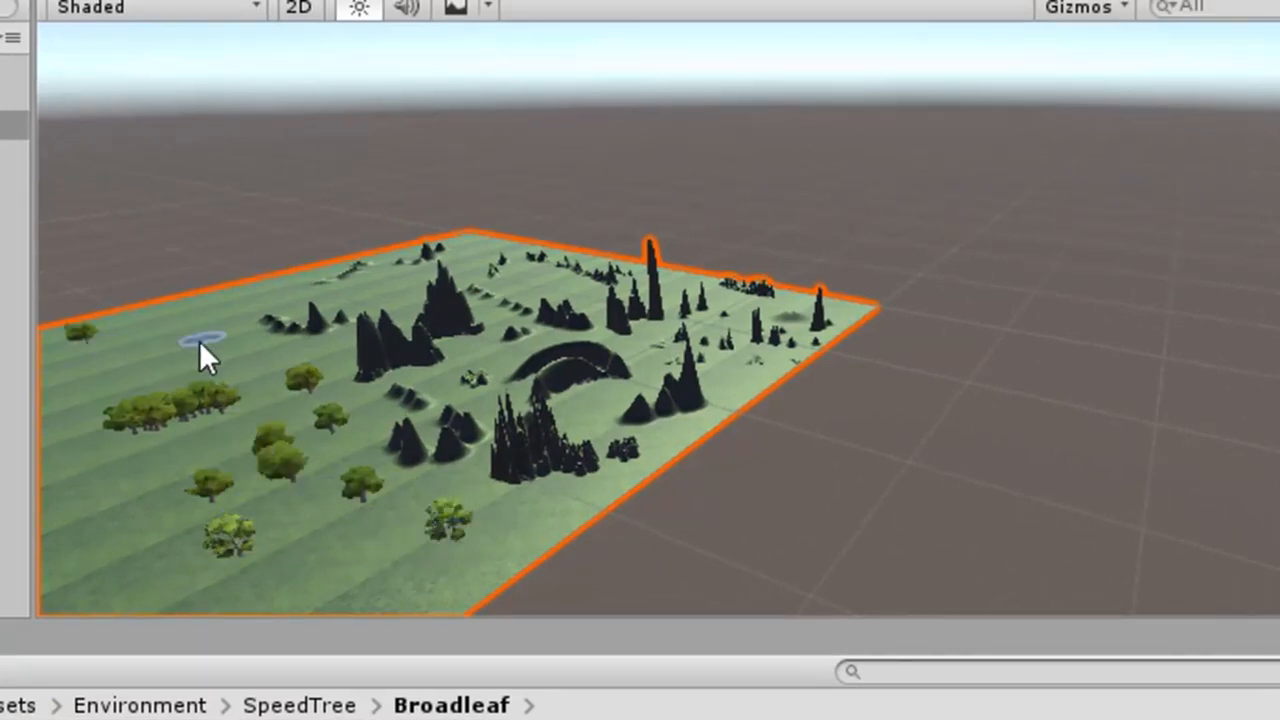
Paint more Broadleaf trees along the terrain's open side, in the foreground, and among the small spikes near the far corner
{"action": "left_click", "coordinate": [98, 451]}
{"action": "left_click", "coordinate": [70, 535]}
{"action": "left_click", "coordinate": [138, 485]}
{"action": "left_click", "coordinate": [144, 532]}
{"action": "left_click", "coordinate": [378, 562]}
{"action": "left_click", "coordinate": [272, 602]}
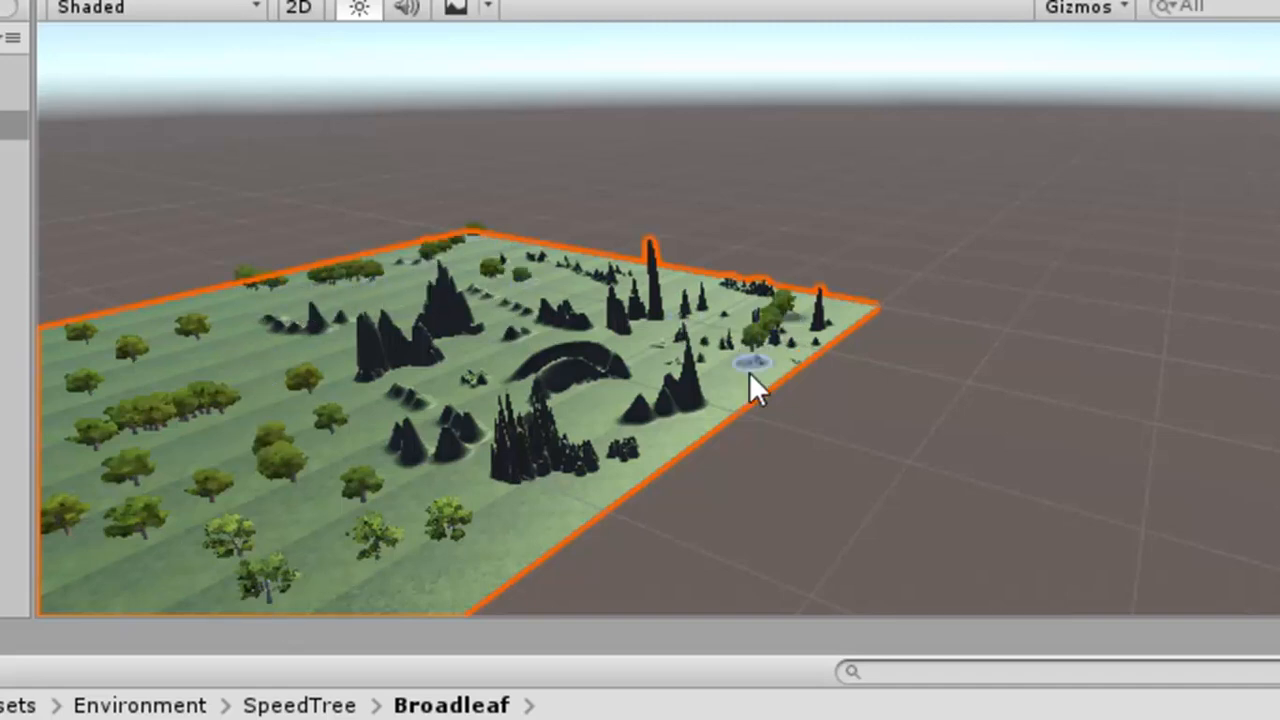
{"action": "left_click", "coordinate": [810, 309]}
{"action": "left_click", "coordinate": [707, 329]}
{"action": "left_click", "coordinate": [682, 322]}
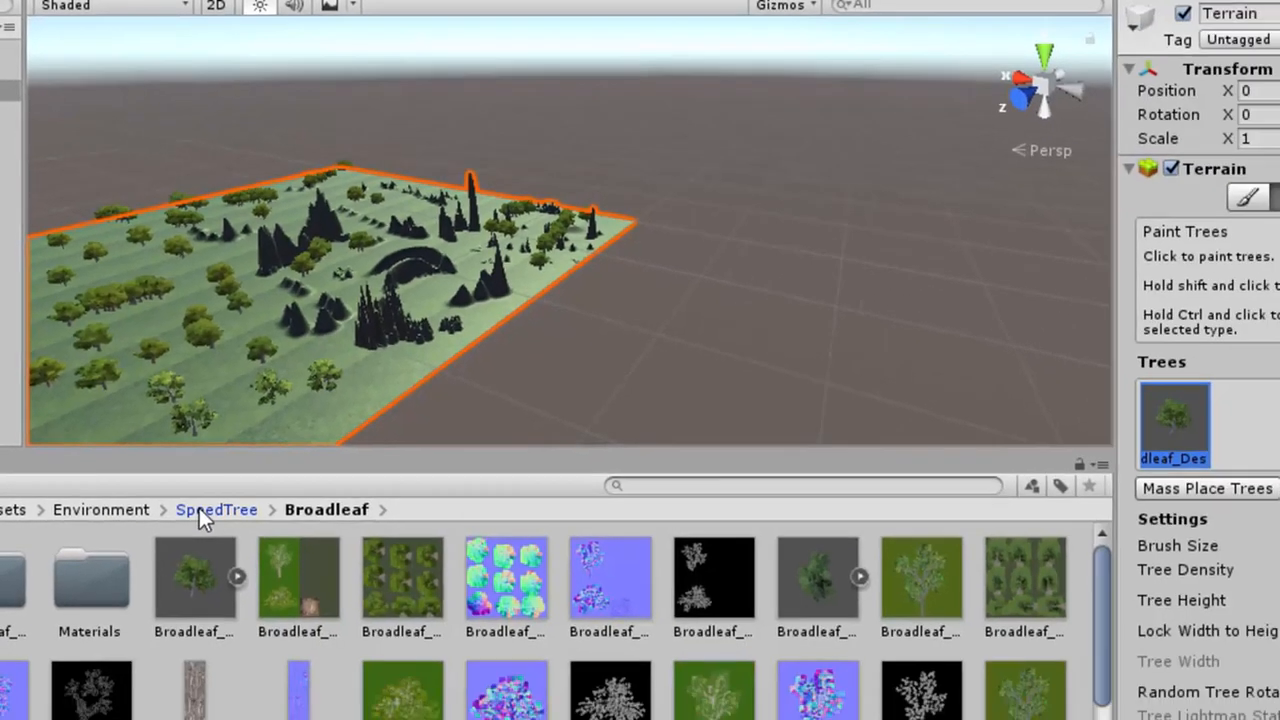
Open the project folder SpeedTree/Palm and reselect the terrain
{"action": "left_click", "coordinate": [299, 705]}
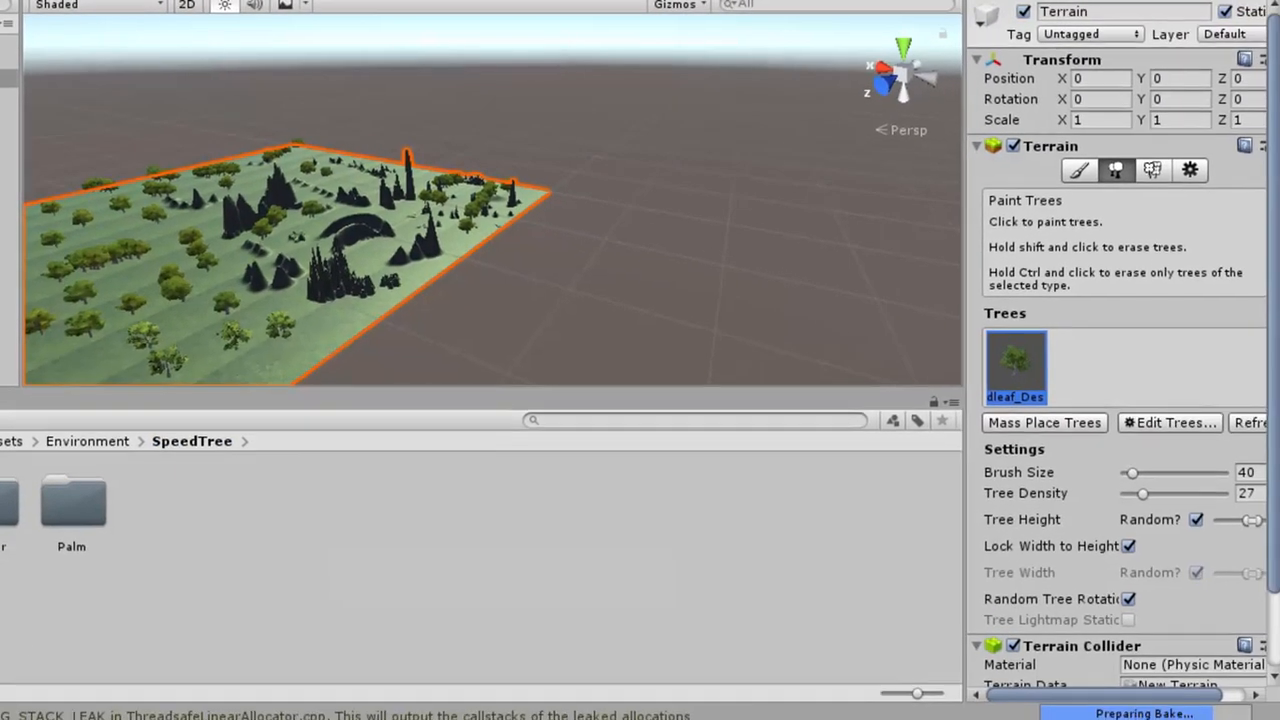
{"action": "left_click", "coordinate": [72, 505]}
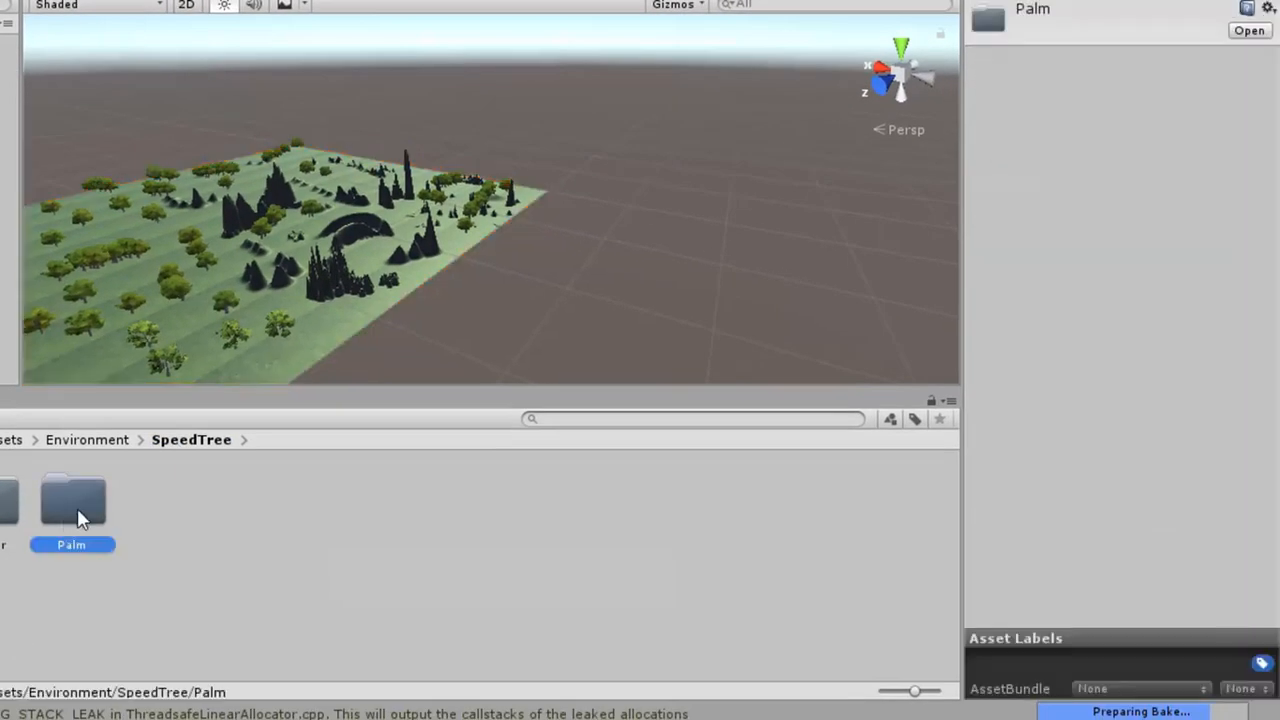
{"action": "double_click", "coordinate": [75, 508]}
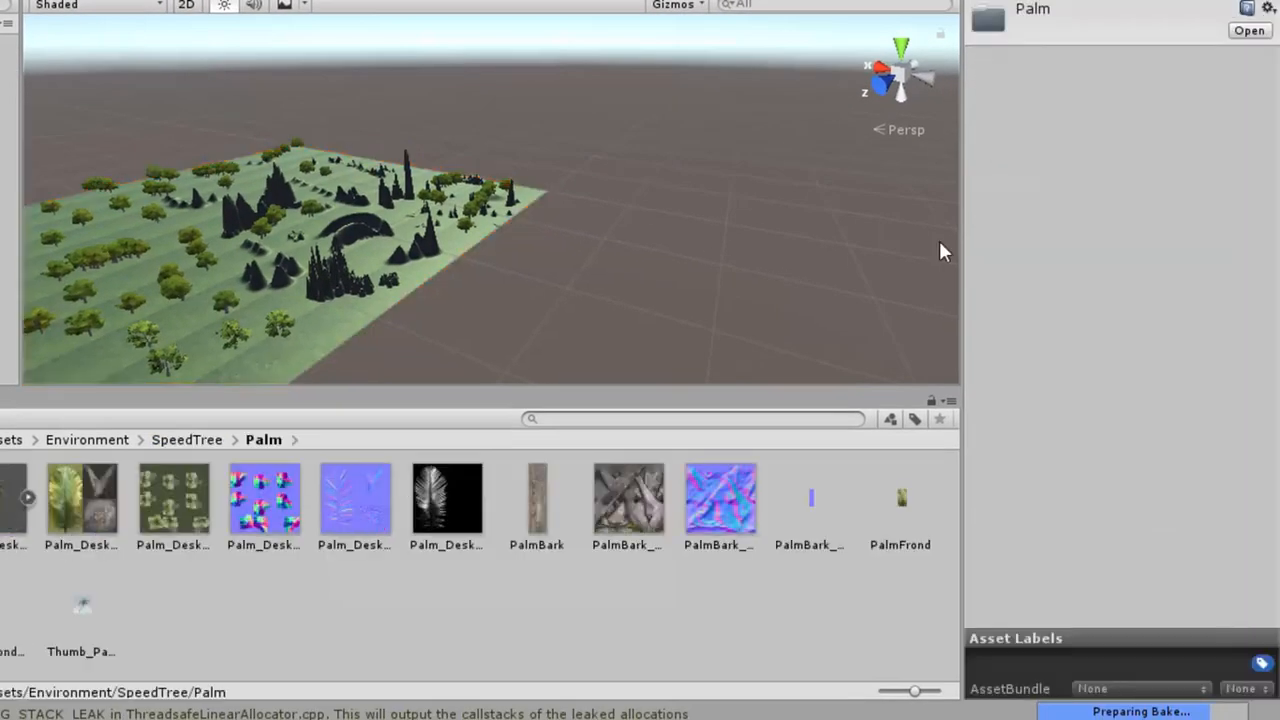
{"action": "left_click", "coordinate": [6, 78]}
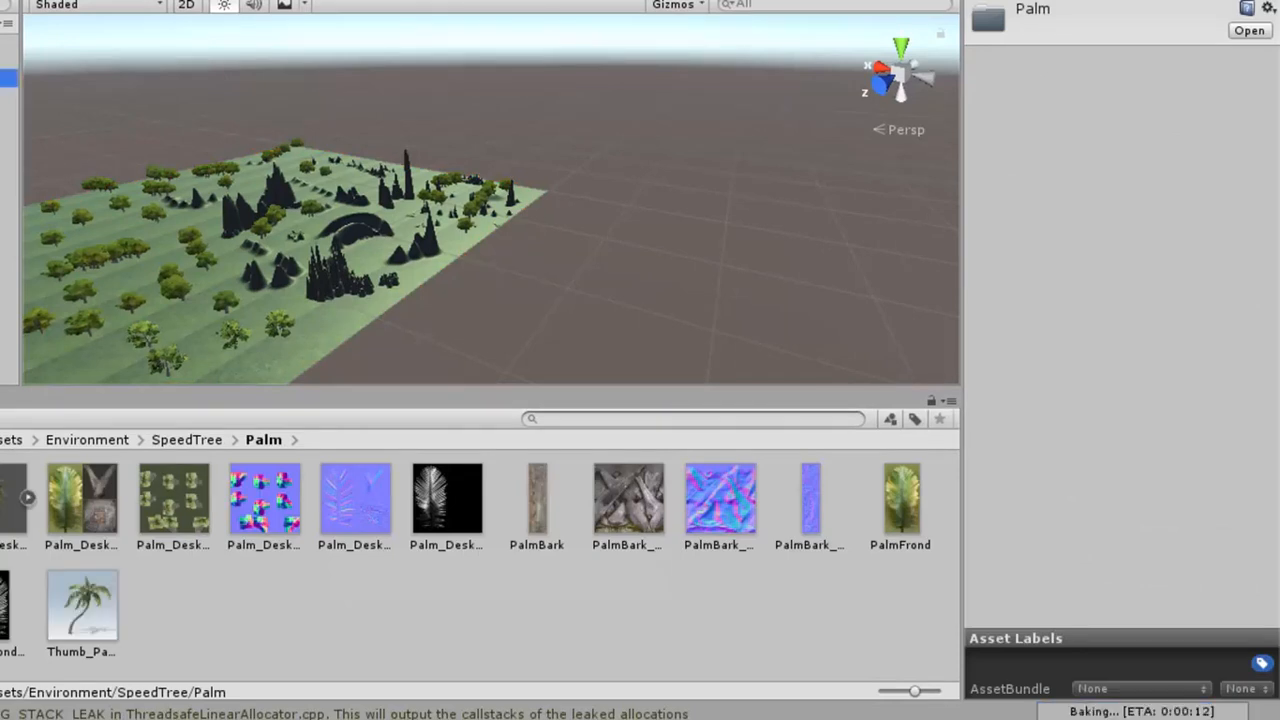
Remove the Broadleaf tree from the terrain's tree list
{"action": "left_click", "coordinate": [1168, 425]}
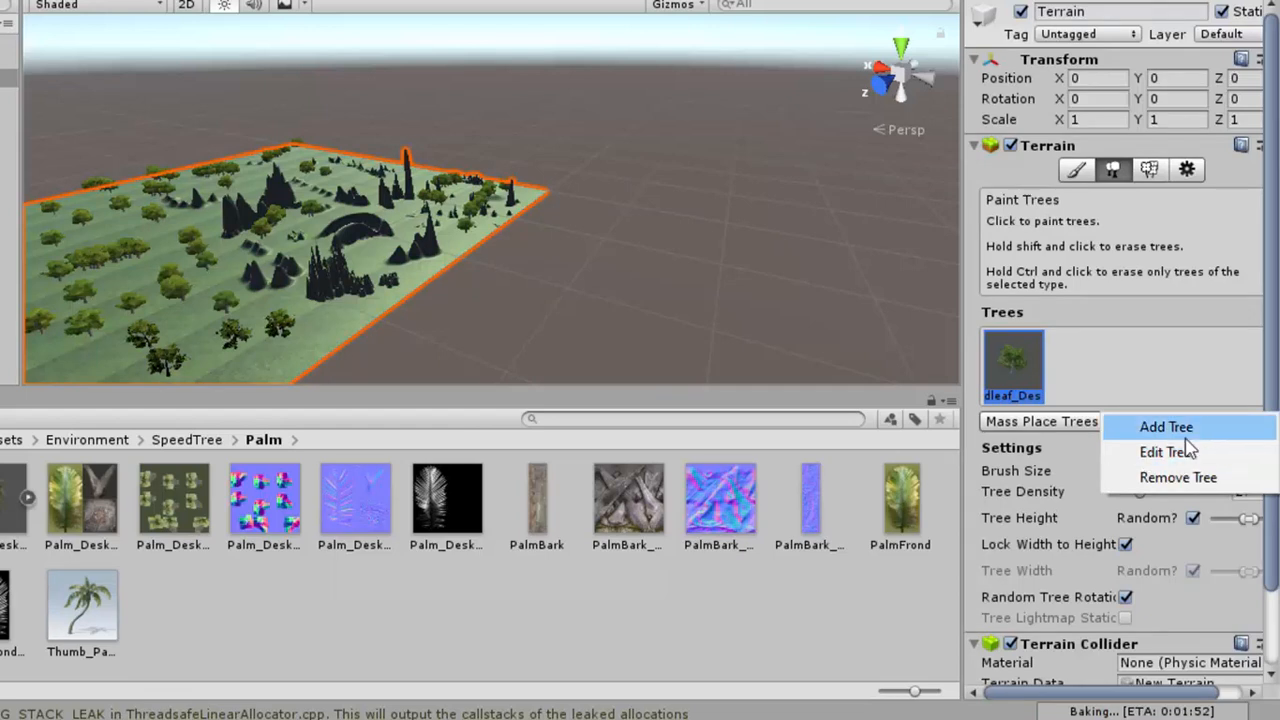
{"action": "left_click", "coordinate": [1192, 478]}
Add a new tree to the terrain using Palm_Desktop from the Palm folder as the Tree Prefab
{"action": "left_click", "coordinate": [1163, 366]}
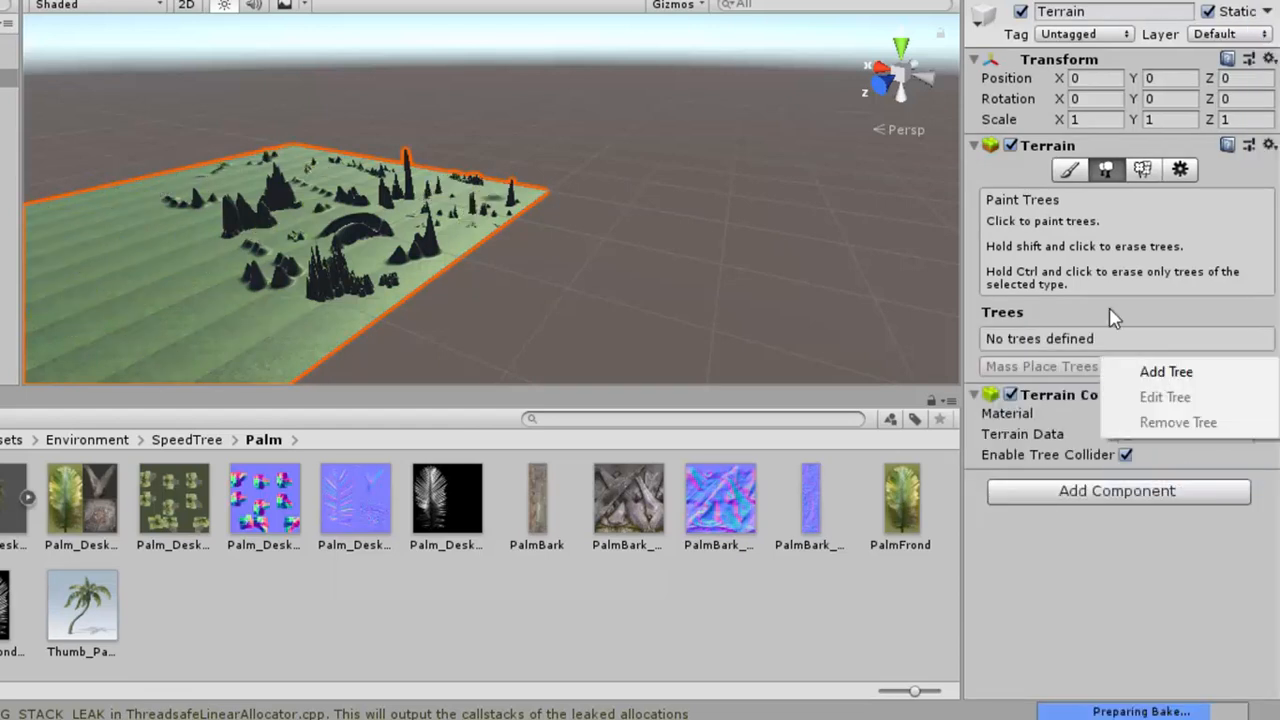
{"action": "left_click", "coordinate": [1200, 372]}
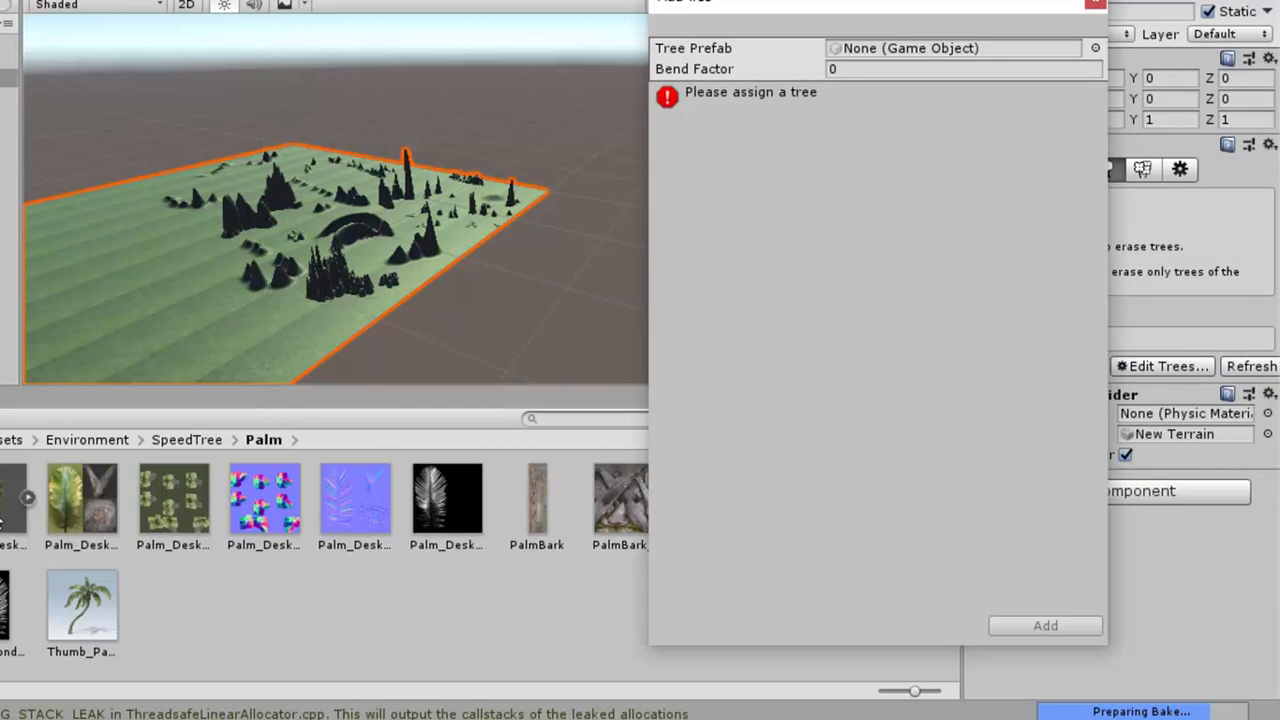
{"action": "left_click_drag", "start_coordinate": [14, 497], "coordinate": [937, 55]}
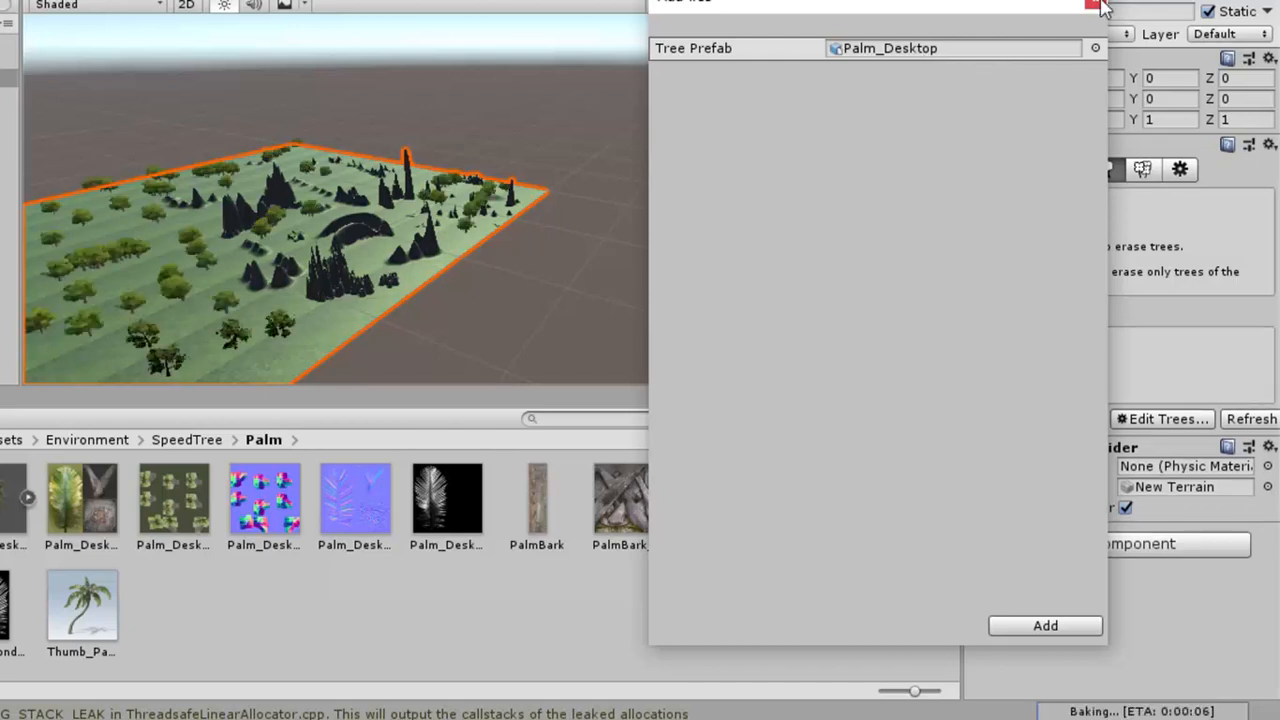
{"action": "left_click", "coordinate": [1045, 625]}
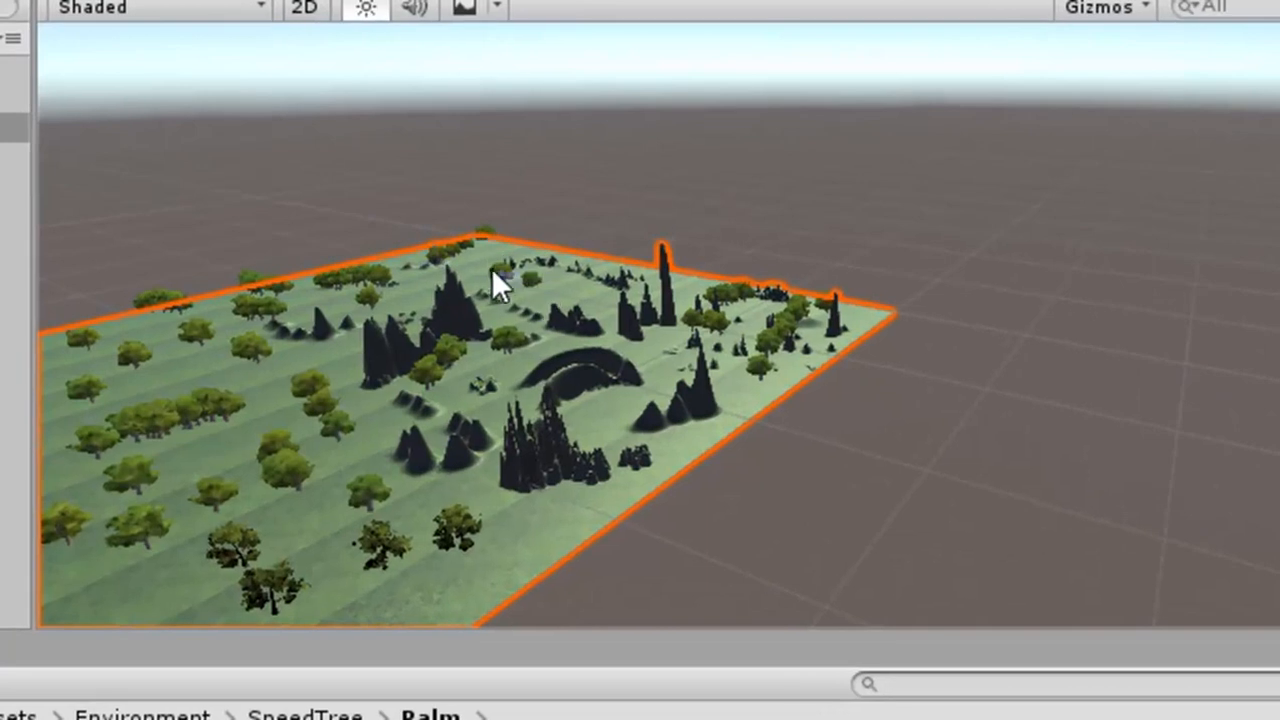
Paint palm trees behind the curved hill and around the spike cluster in the foreground
{"action": "left_click", "coordinate": [640, 342]}
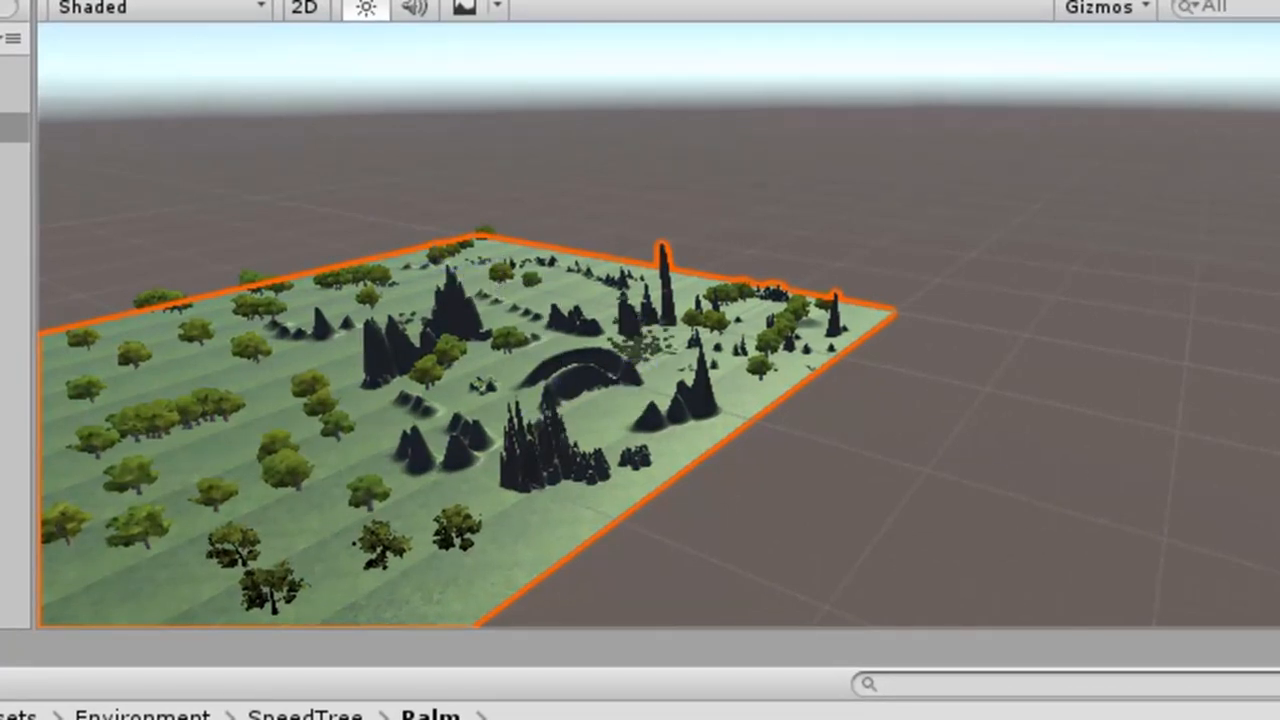
{"action": "mouse_move", "coordinate": [495, 550]}
{"action": "left_mouse_down"}
{"action": "mouse_move", "coordinate": [411, 588]}
{"action": "mouse_move", "coordinate": [300, 530]}
{"action": "mouse_move", "coordinate": [465, 528]}
{"action": "mouse_move", "coordinate": [486, 578]}
{"action": "mouse_move", "coordinate": [643, 420]}
{"action": "left_mouse_up"}
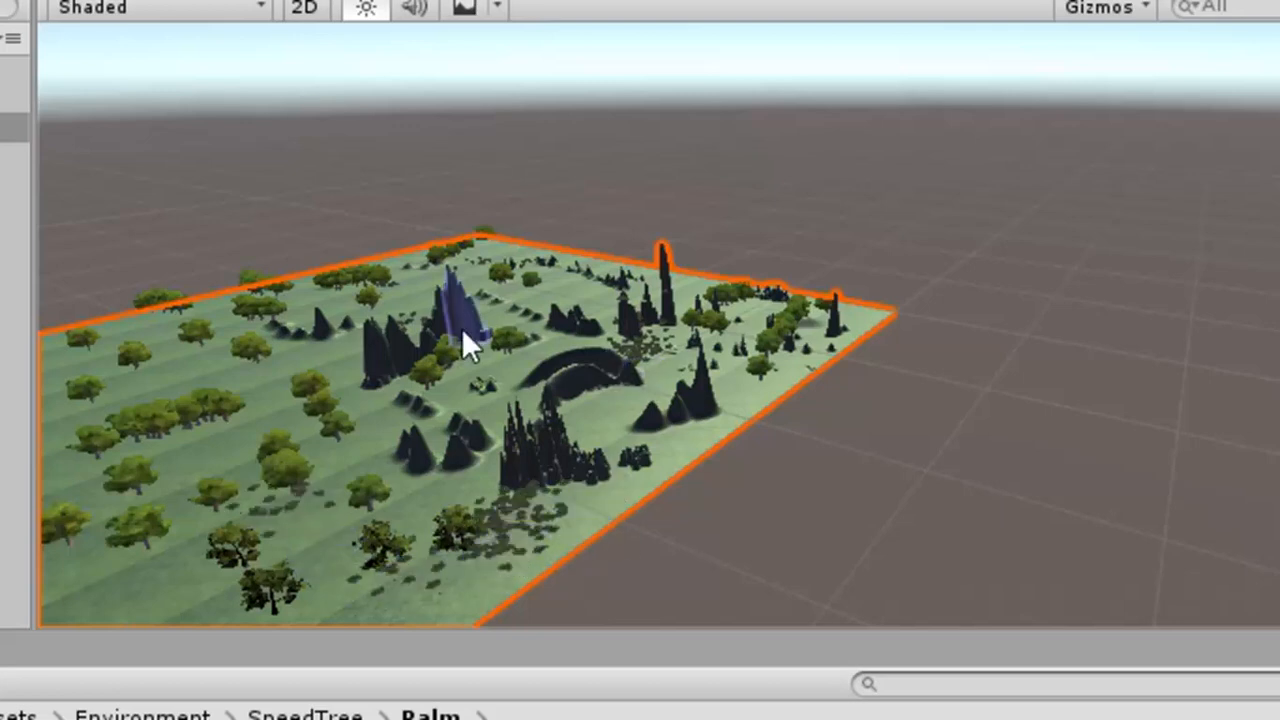
Examine the planted terrain in the Game view at 1x scale and return to the Scene view
{"action": "left_click", "coordinate": [228, 2]}
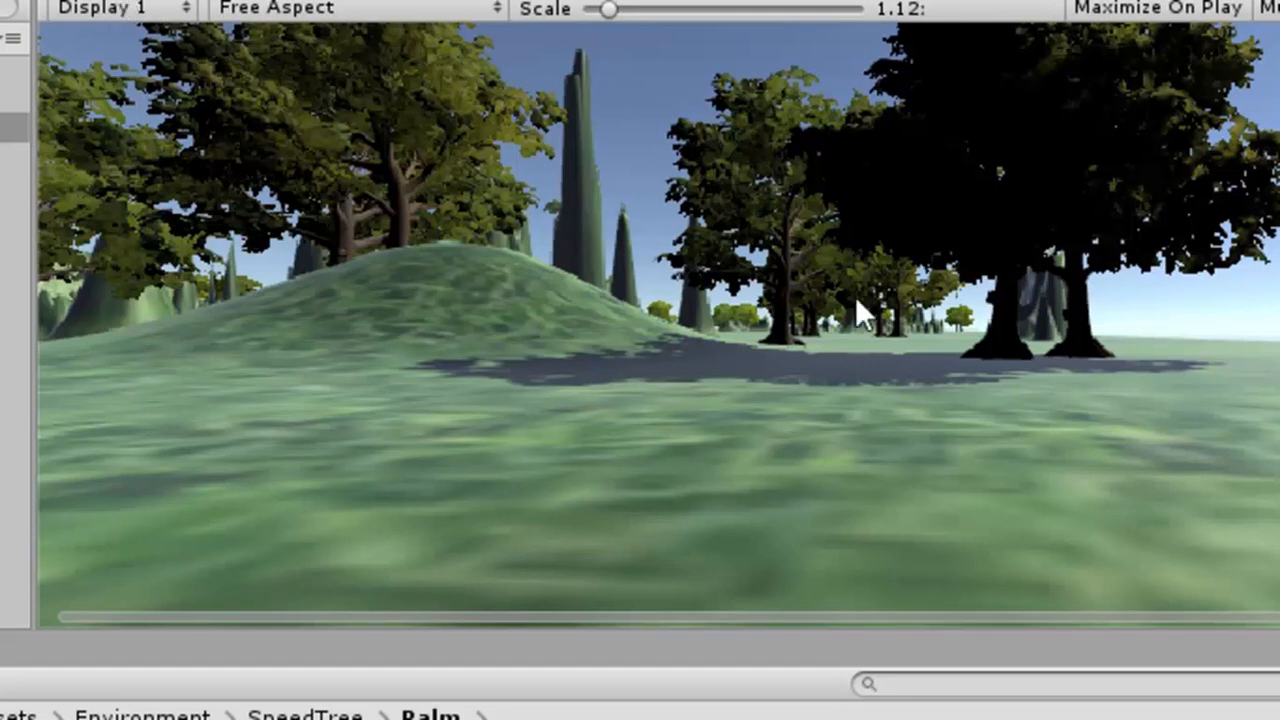
{"action": "scroll", "coordinate": [855, 296], "scroll_direction": "down", "scroll_amount": 1}
{"action": "scroll", "coordinate": [838, 300], "scroll_direction": "down", "scroll_amount": 1}
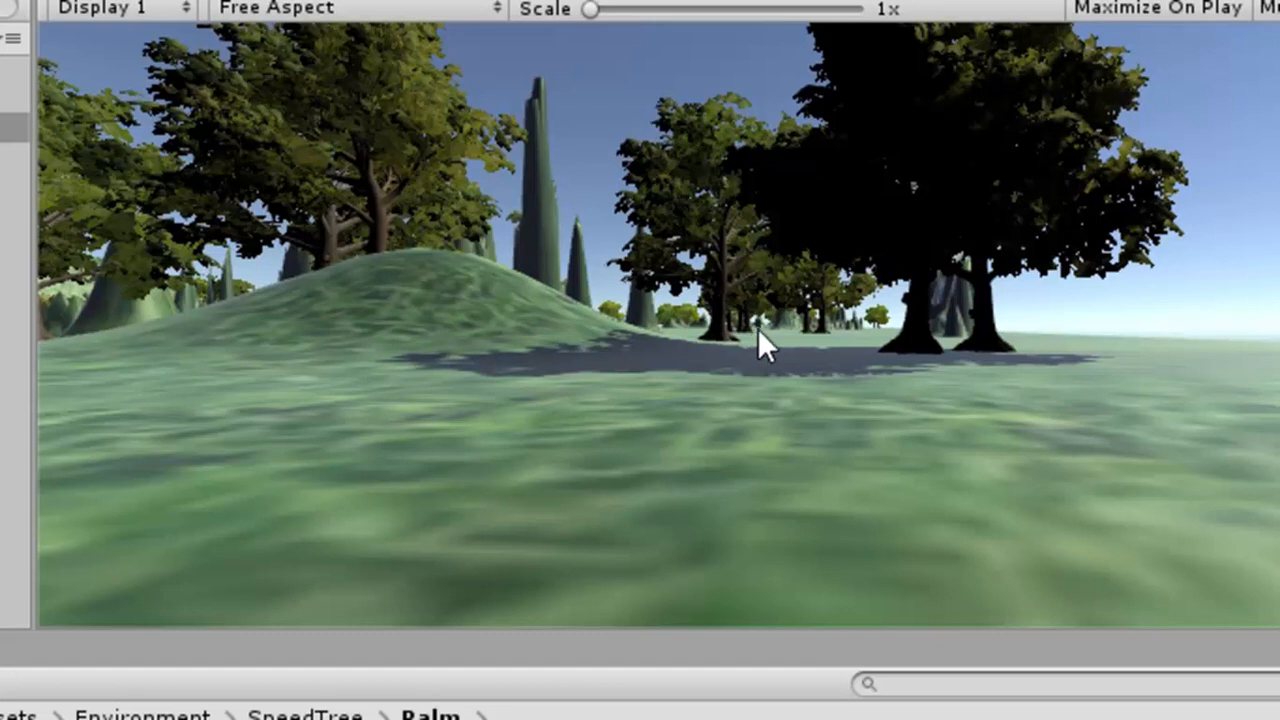
{"action": "key", "text": "ctrl+1"}
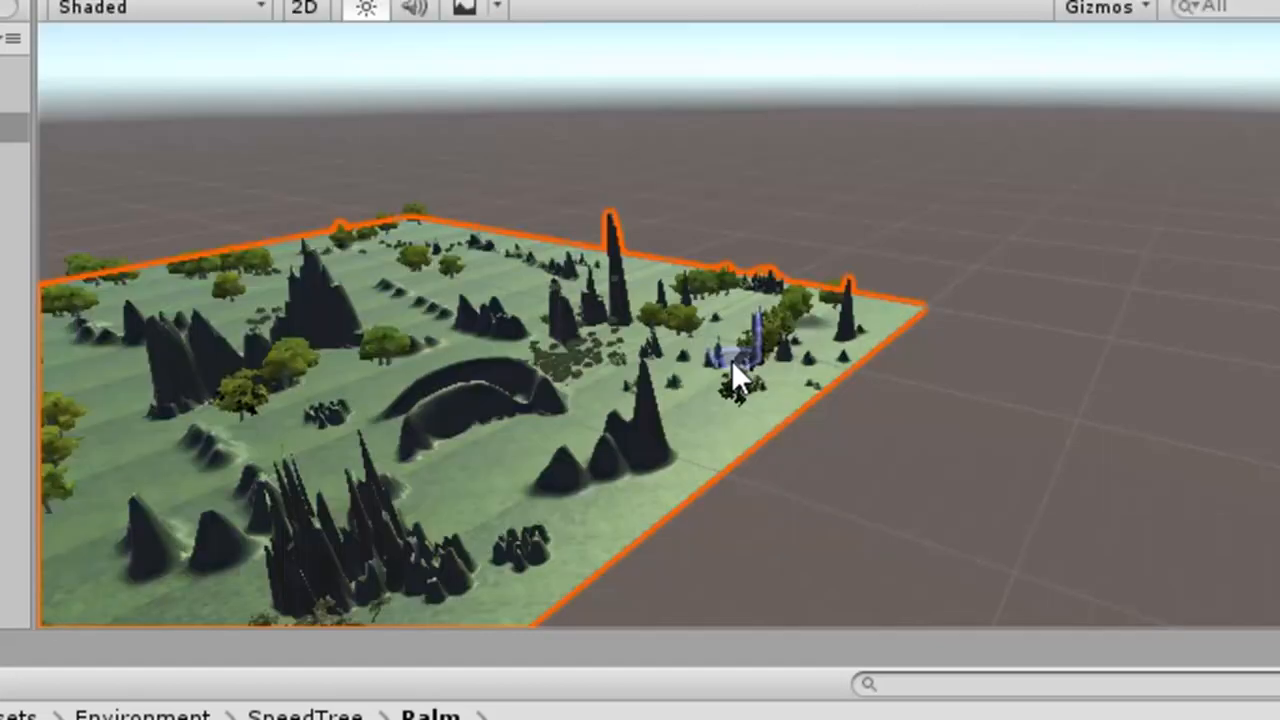